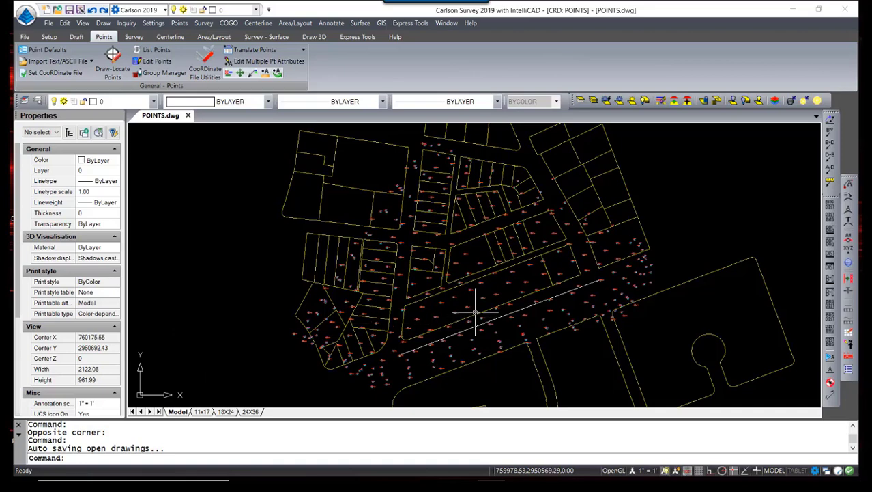
# Twist the screen by the white polyline below the lots so it runs due east, using azimuth 90.0
pyautogui.scroll(5, 482, 301)
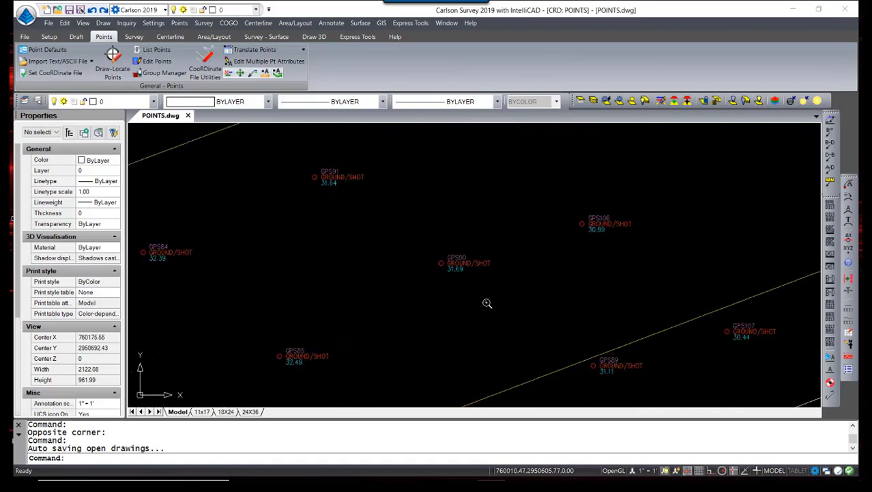
pyautogui.scroll(2, 487, 301)
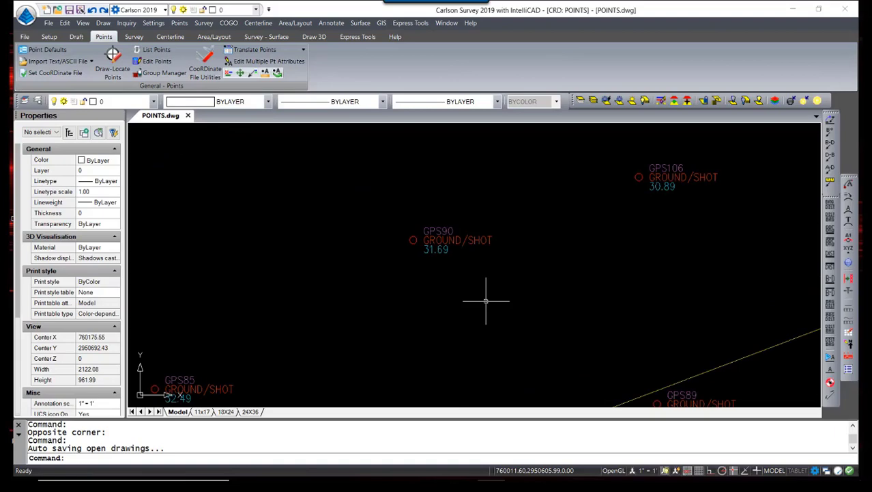
pyautogui.scroll(-6, 486, 302)
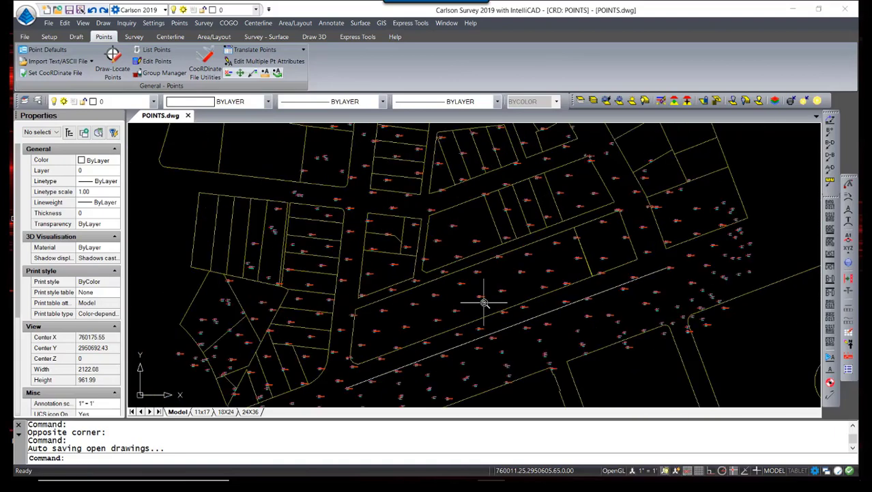
pyautogui.scroll(-2, 484, 303)
pyautogui.scroll(-3, 533, 348)
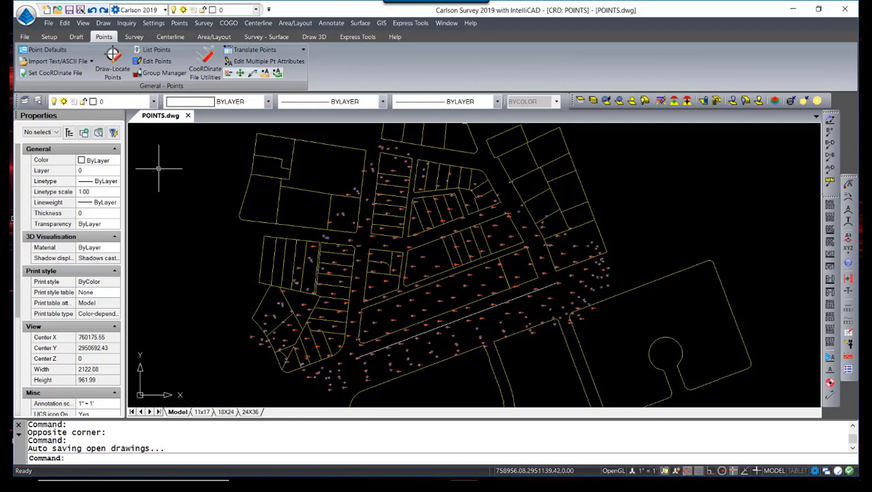
pyautogui.click(82, 23)
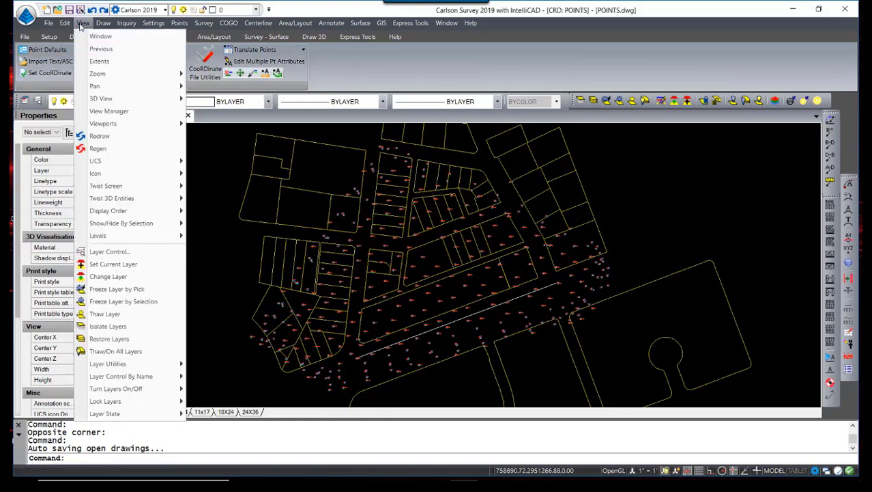
pyautogui.moveTo(135, 190)
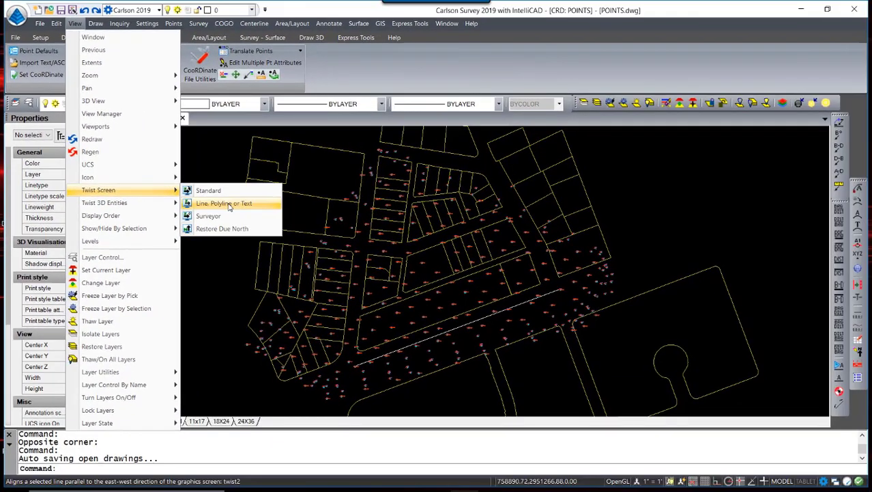
pyautogui.click(225, 204)
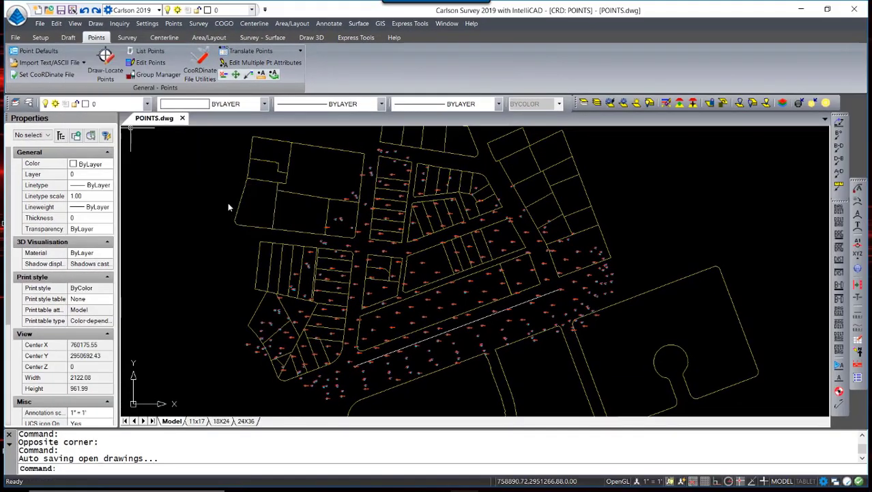
pyautogui.click(488, 302)
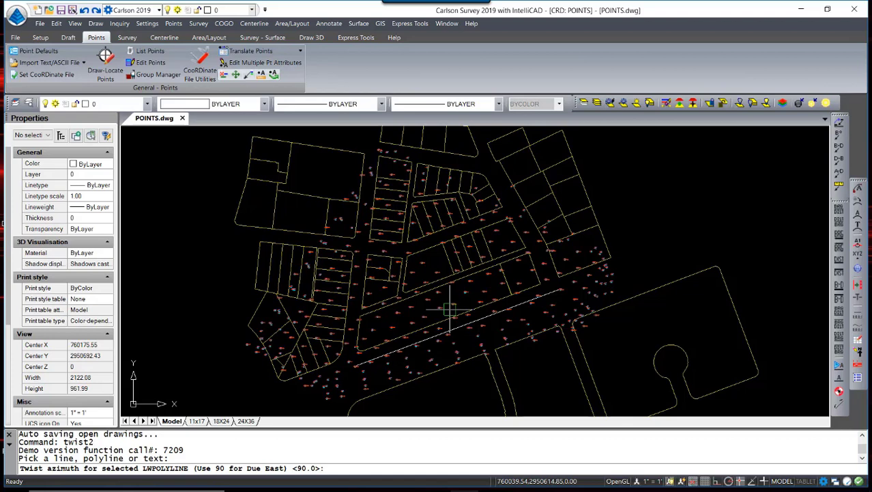
pyautogui.press('Return')
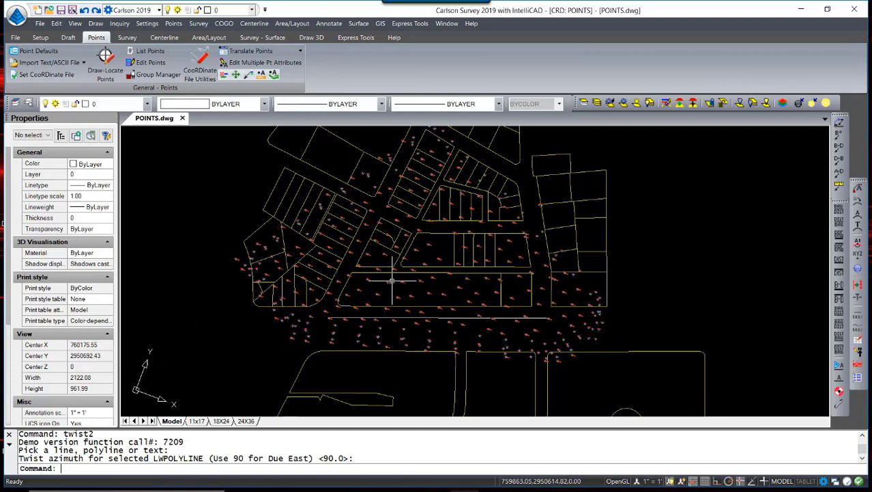
# Query the coordinates and elevation of survey point GPS73 with the Inverse command
pyautogui.scroll(10, 392, 280)
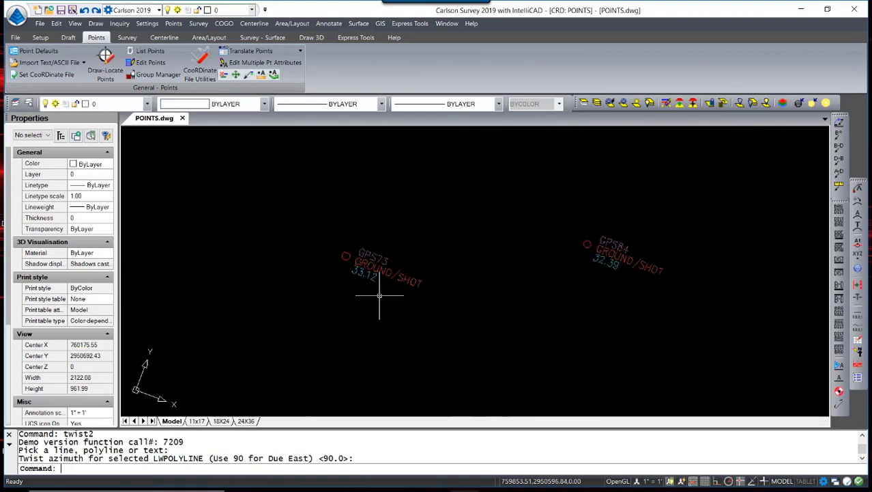
pyautogui.write('inv')
pyautogui.press('Return')
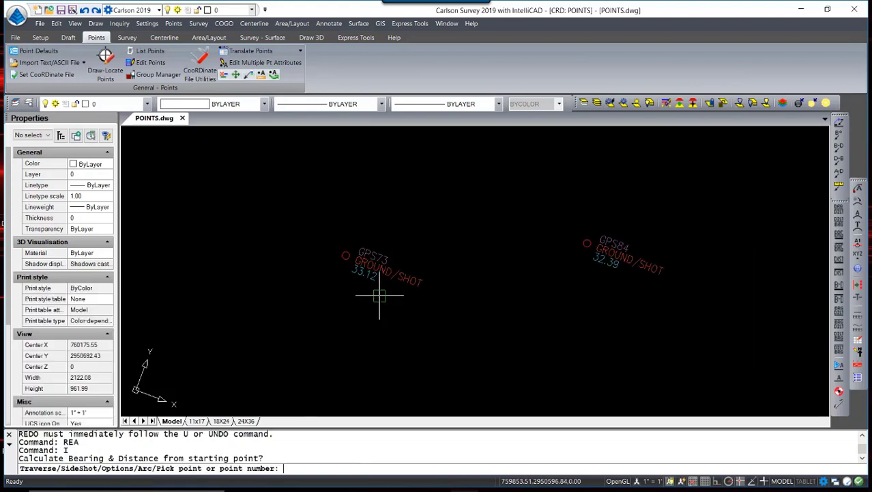
pyautogui.click(379, 295)
pyautogui.press('Escape')
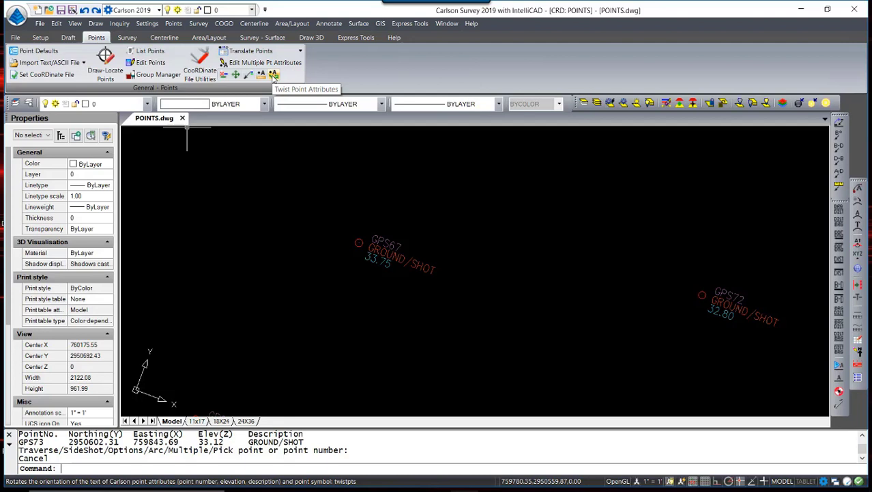
# Start Twist Point Attributes by twist screen for all attributes, with relative angle 0.0 and points selected from the screen
pyautogui.click(208, 130)
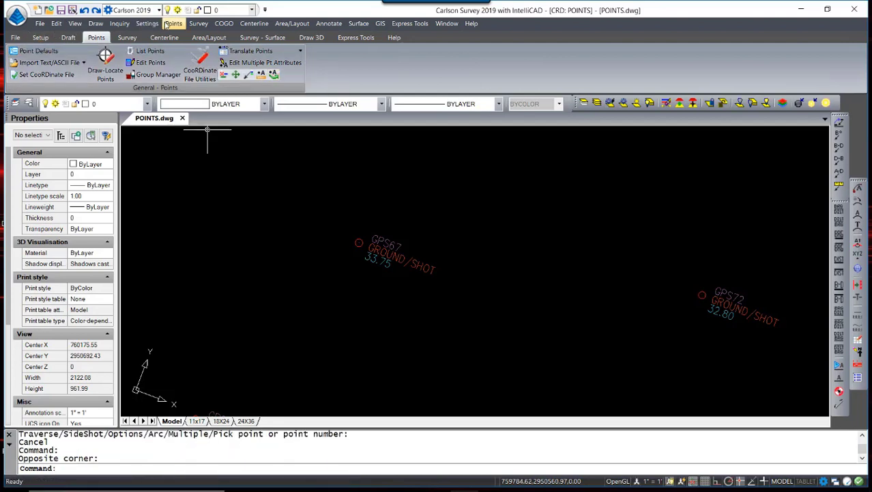
pyautogui.click(167, 24)
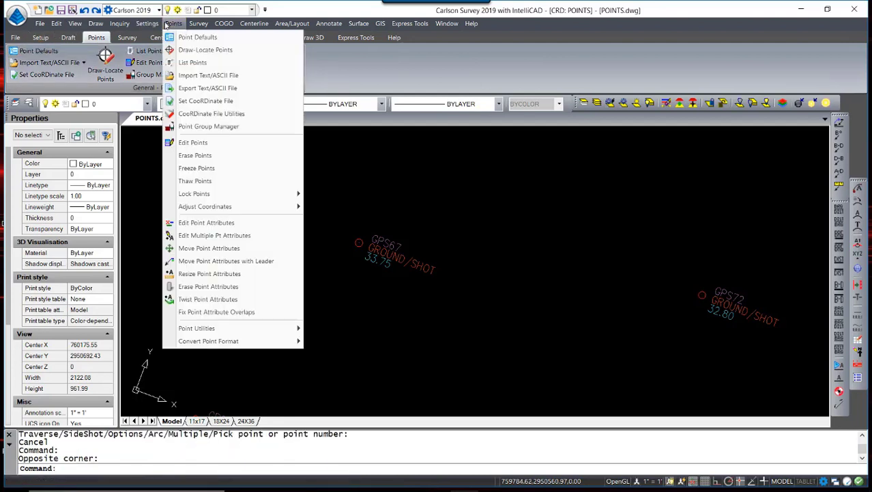
pyautogui.click(207, 299)
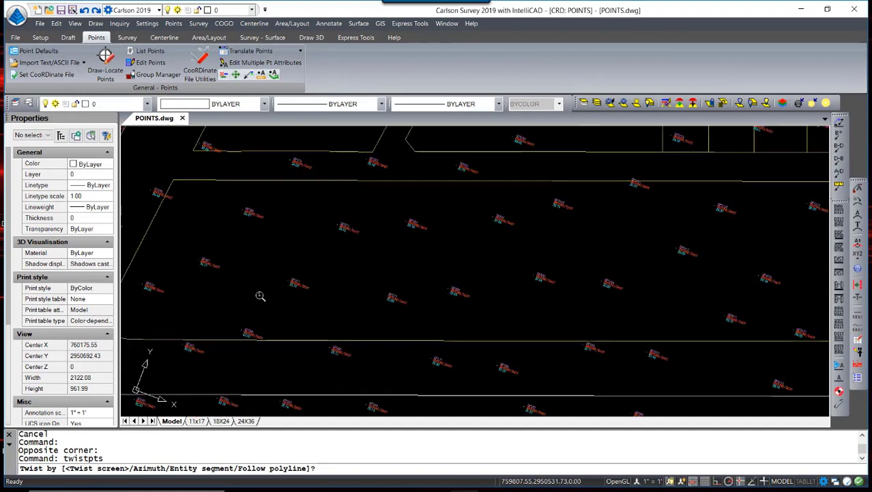
pyautogui.scroll(-2, 261, 295)
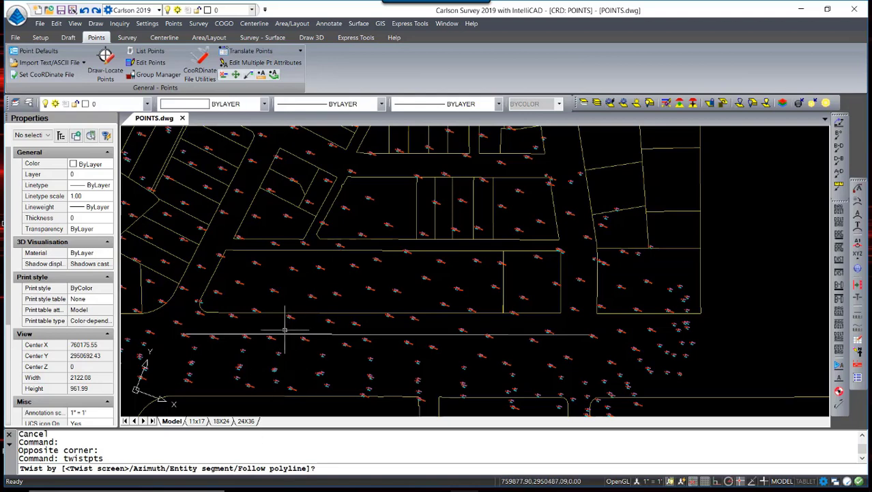
pyautogui.moveTo(290, 331); pyautogui.dragTo(333, 293, button='middle')
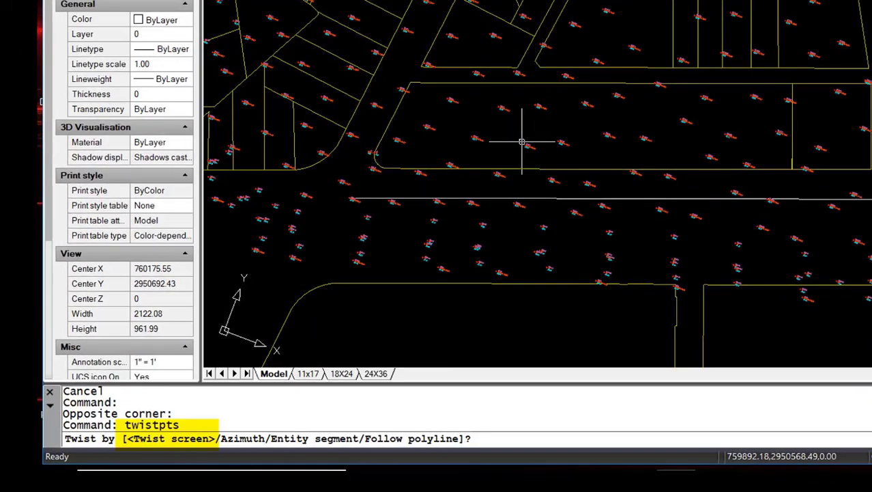
pyautogui.press('Return')
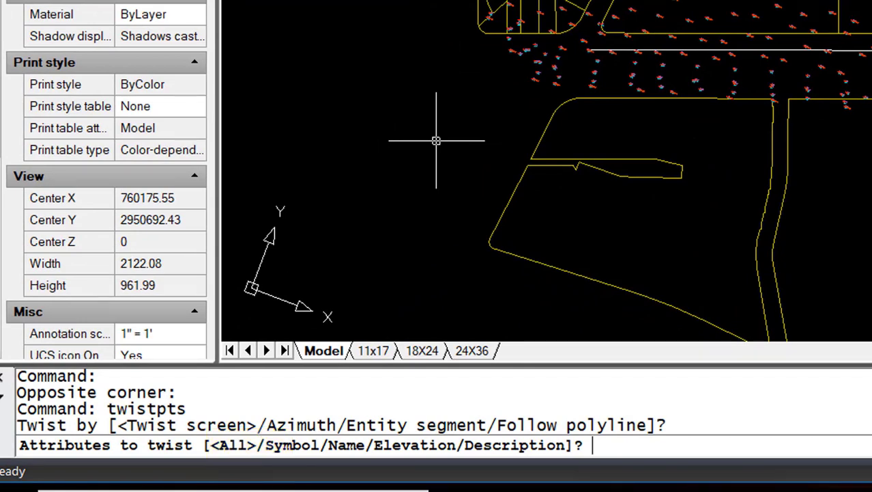
pyautogui.press('Return')
pyautogui.moveTo(436, 141); pyautogui.dragTo(423, 171, button='middle')
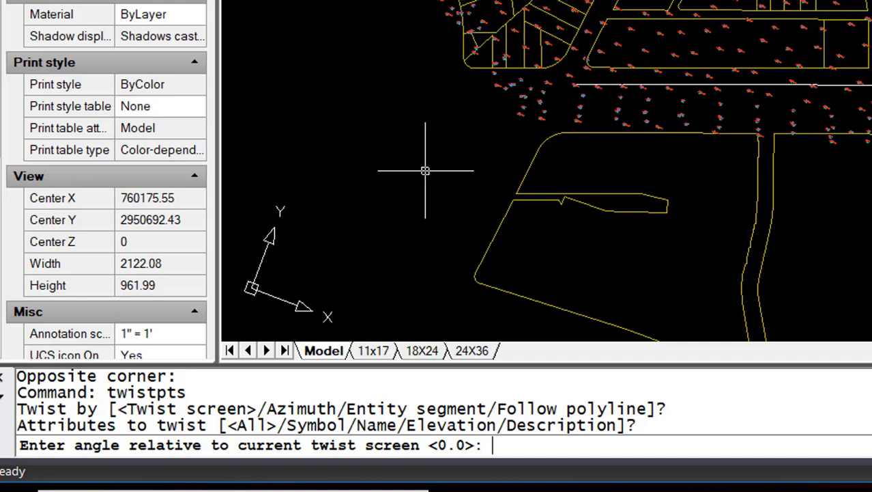
pyautogui.press('Return')
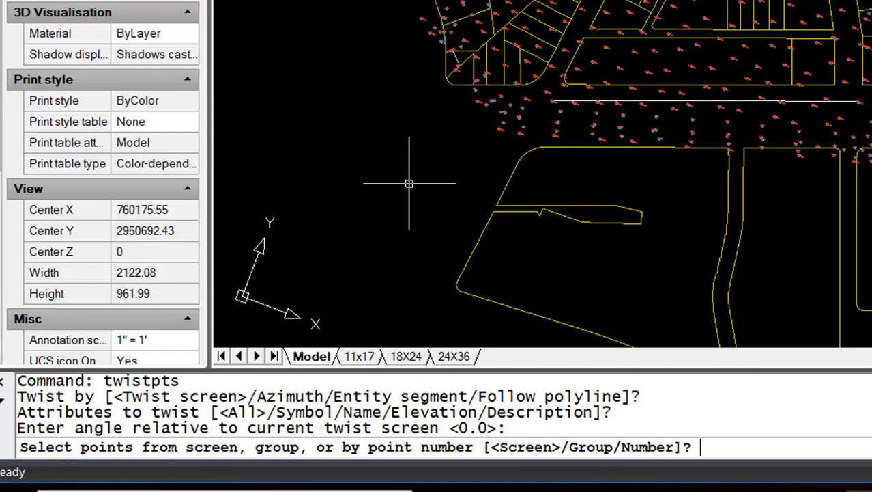
pyautogui.press('Return')
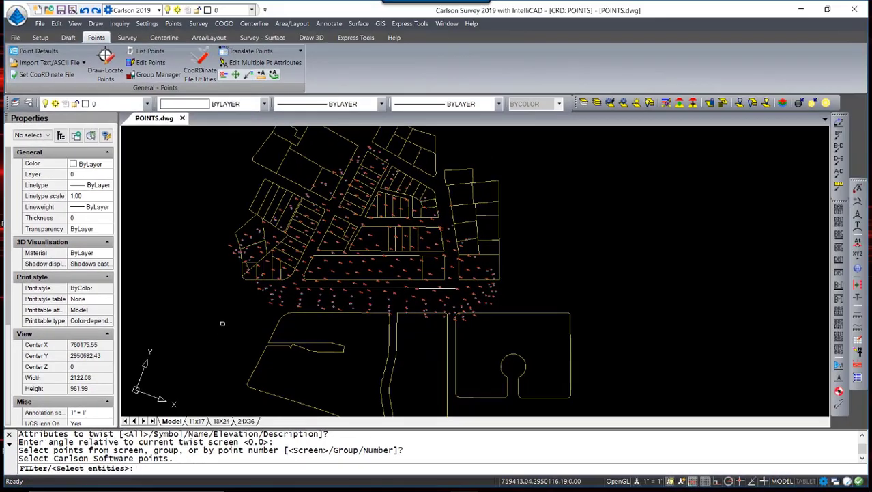
# Window-select the survey points across the whole site and apply the attribute twist to them
pyautogui.click(194, 359)
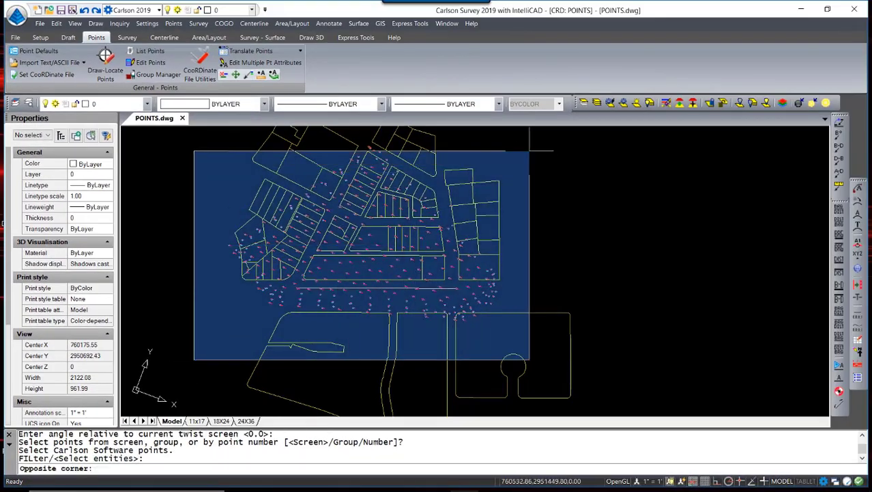
pyautogui.click(545, 135)
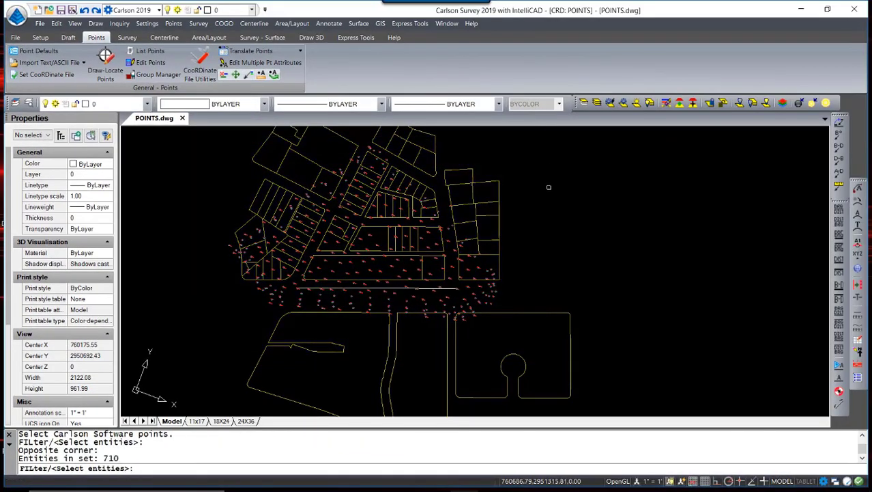
pyautogui.press('Return')
pyautogui.scroll(8, 476, 254)
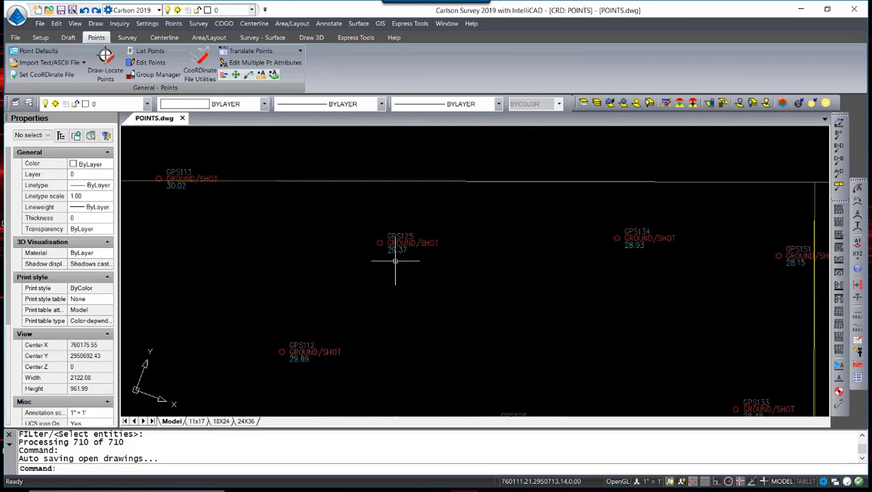
# Open survey point GPS106 for editing from its label in the drawing
pyautogui.scroll(-8, 395, 261)
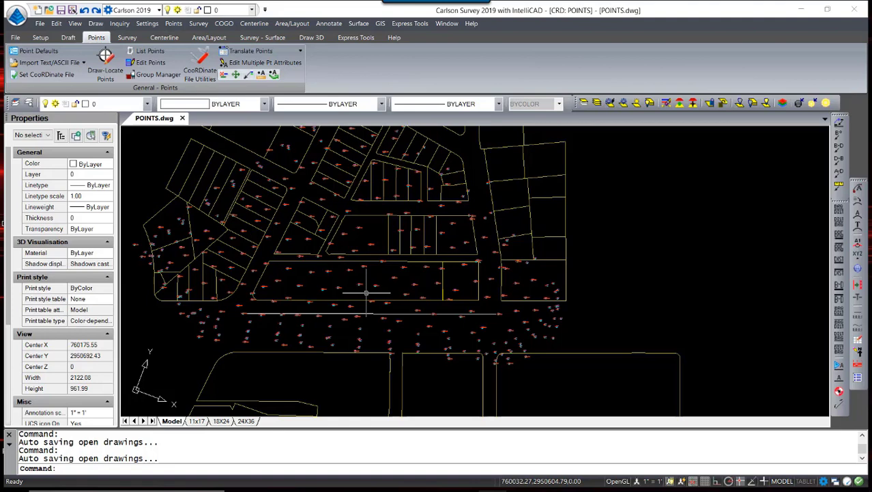
pyautogui.scroll(8, 376, 287)
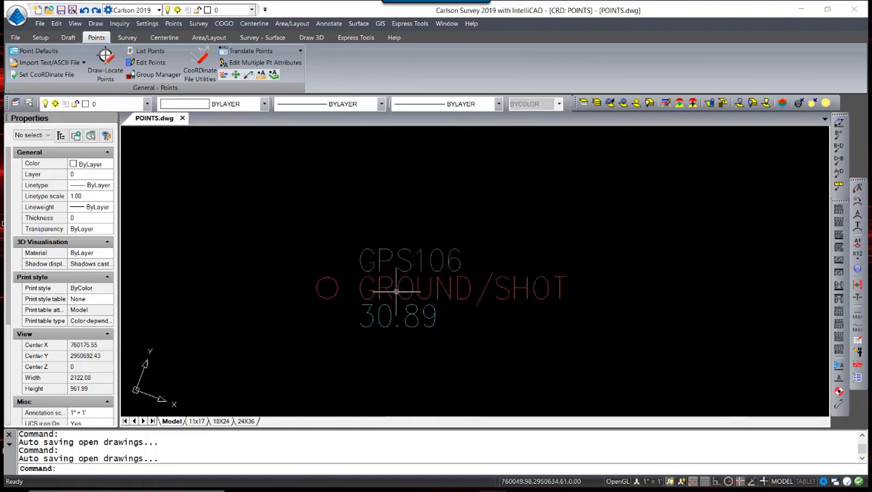
pyautogui.click(400, 295)
pyautogui.doubleClick(400, 295)
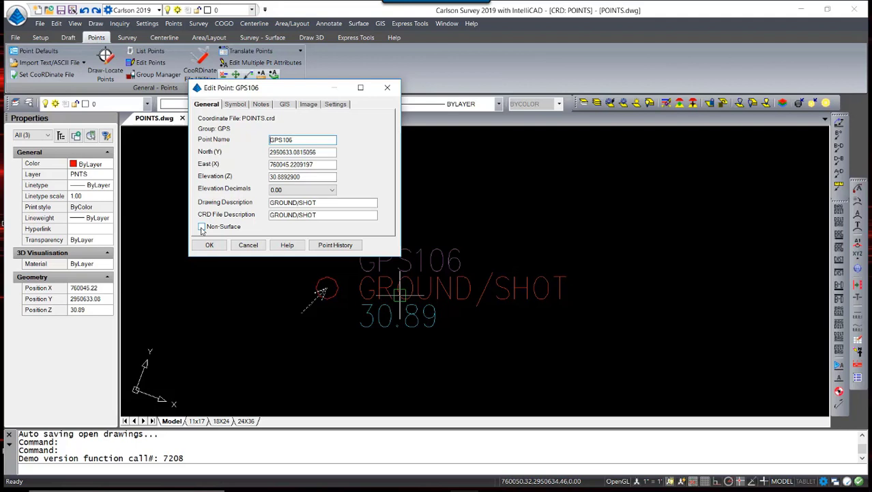
# Browse the Points symbol category and choose the filled circle SPT3 as the symbol of point GPS106
pyautogui.click(235, 104)
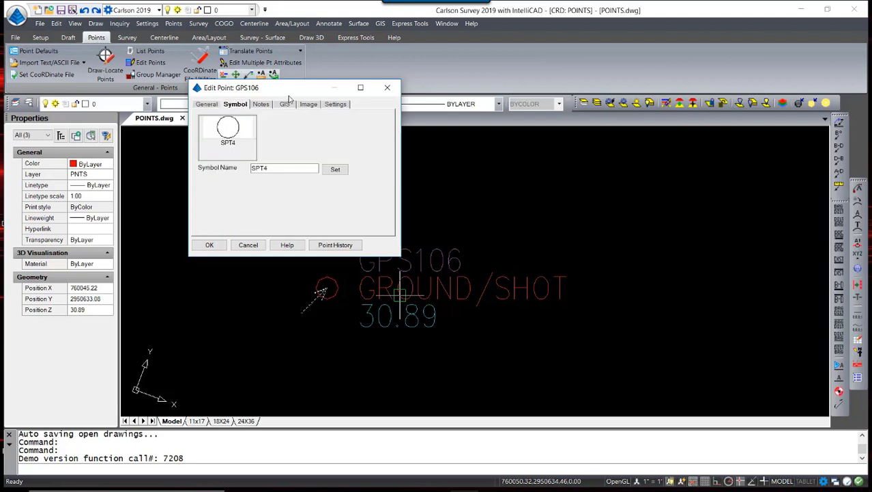
pyautogui.moveTo(290, 89); pyautogui.dragTo(399, 60)
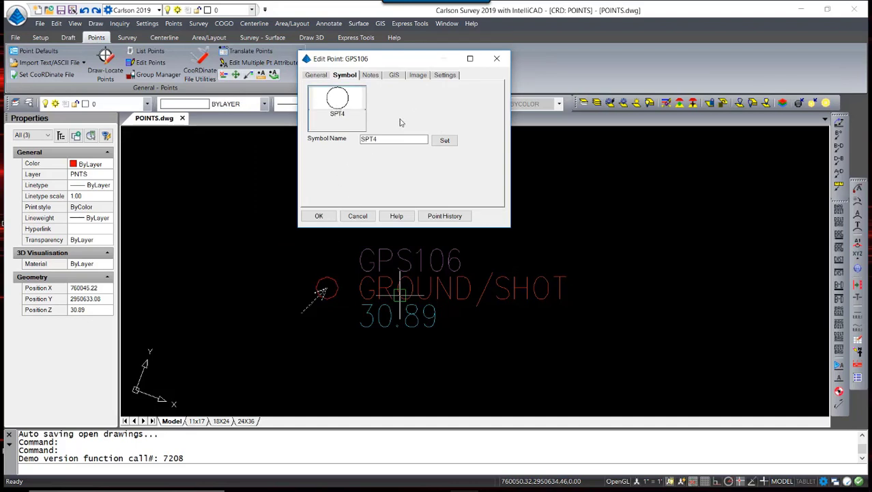
pyautogui.click(340, 108)
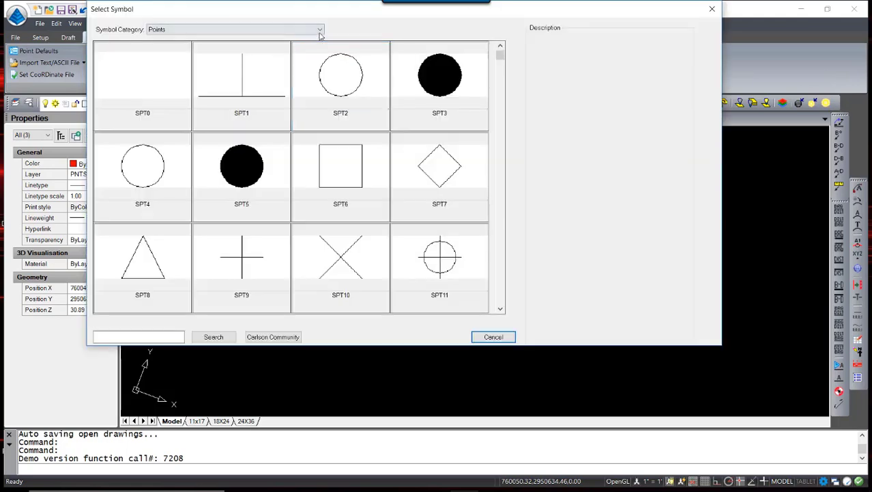
pyautogui.click(320, 30)
pyautogui.click(319, 31)
pyautogui.scroll(-3, 503, 255)
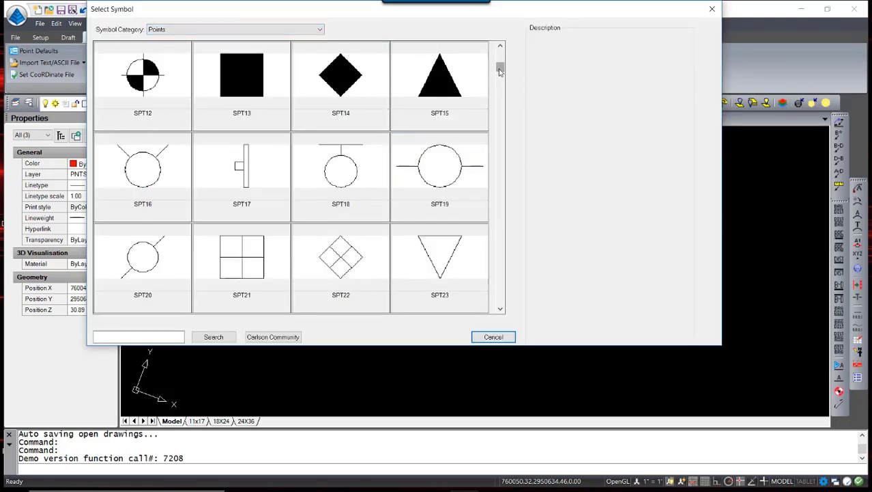
pyautogui.scroll(3, 500, 68)
pyautogui.doubleClick(440, 75)
# Examine the notes, GIS and image properties of point GPS106, including the image file selection, and accept the point edit
pyautogui.click(370, 75)
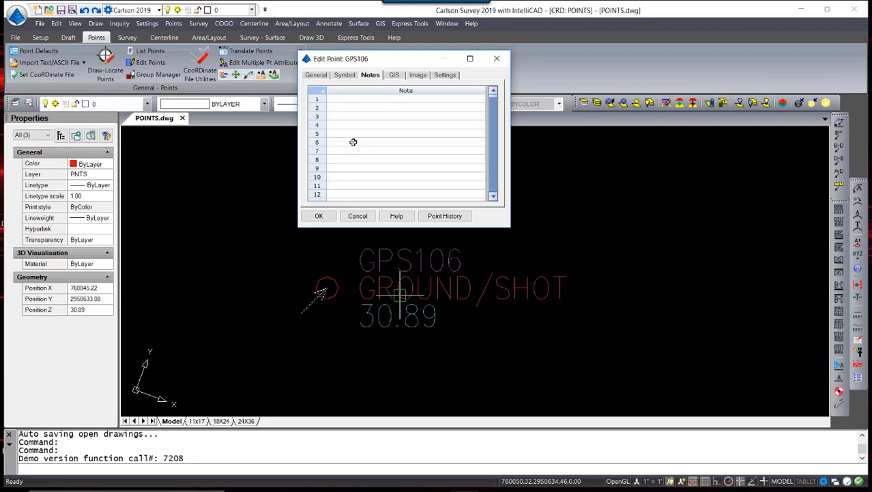
pyautogui.click(394, 75)
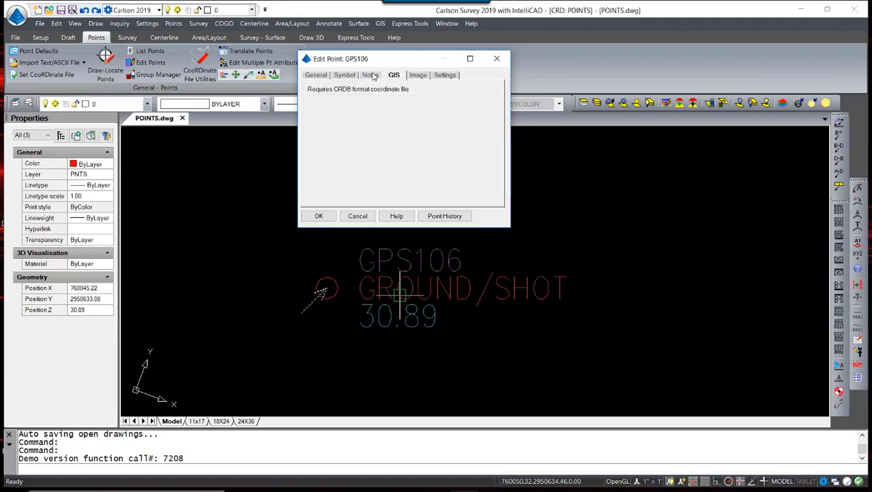
pyautogui.click(419, 77)
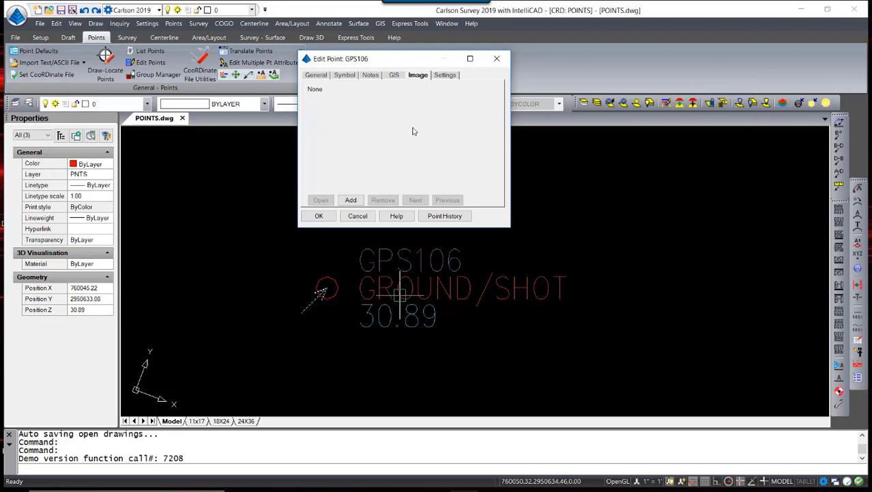
pyautogui.click(351, 200)
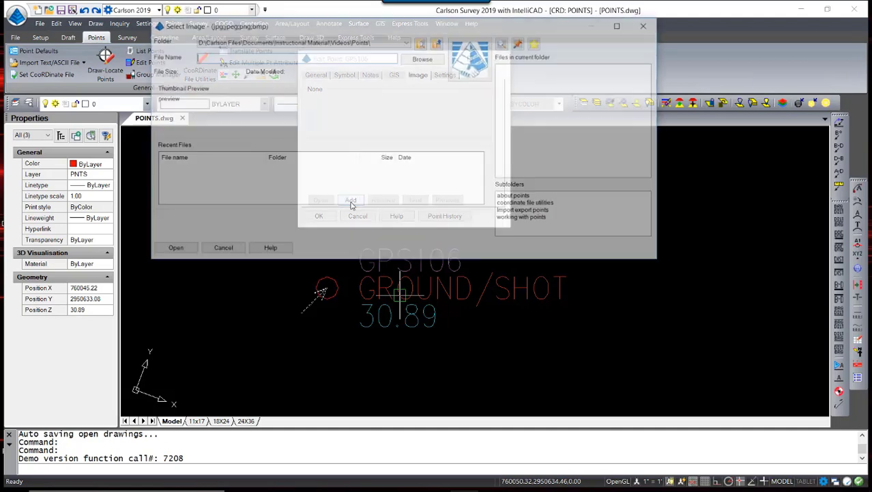
pyautogui.click(232, 250)
pyautogui.click(327, 216)
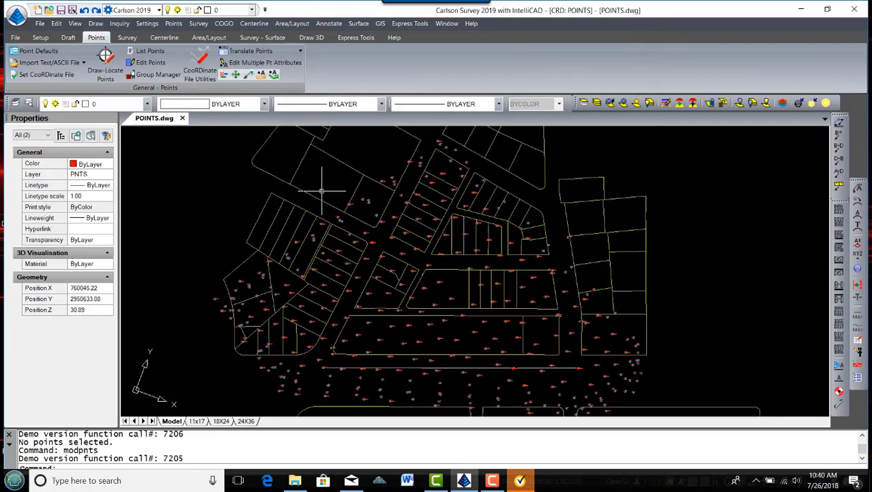
# Start editing multiple point attributes for the range ALL, limited to points whose description matches CONC MON
pyautogui.click(249, 63)
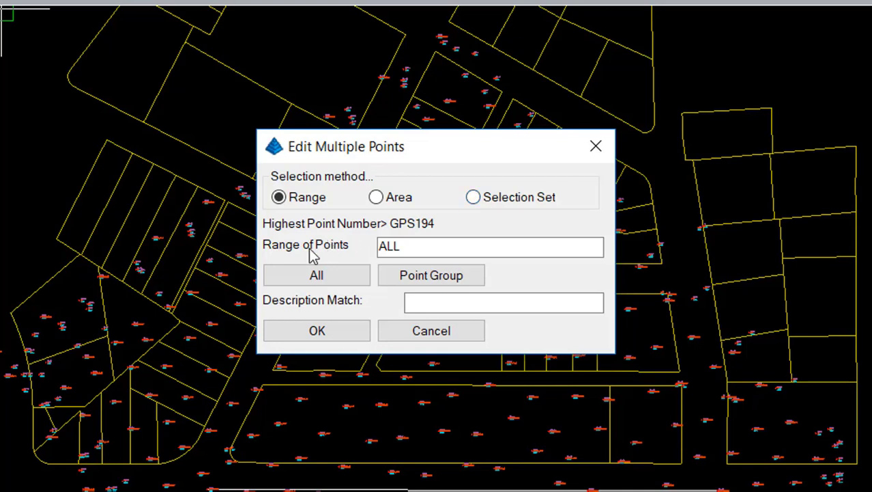
pyautogui.click(404, 247)
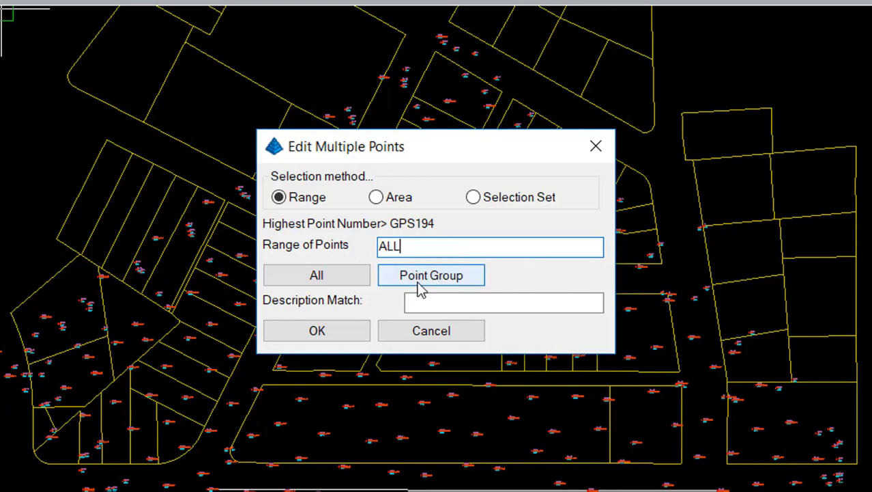
pyautogui.press('Tab')
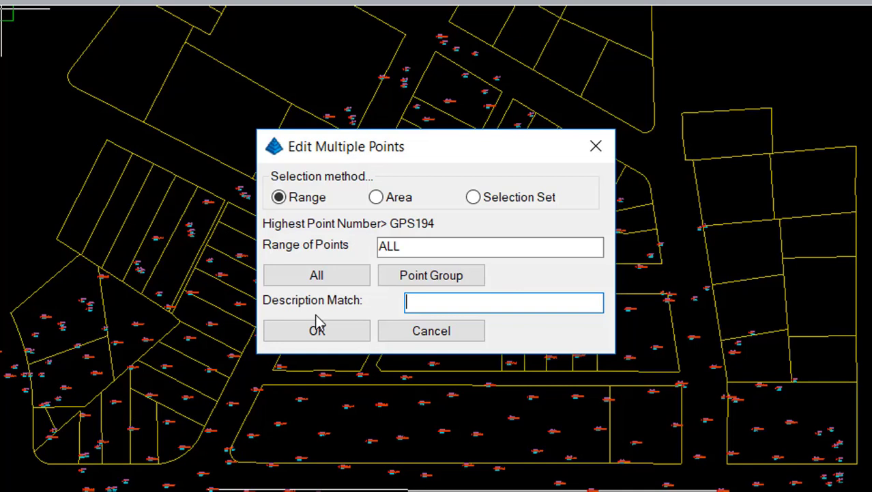
pyautogui.write('co')
pyautogui.write('ONC')
pyautogui.write(' MON')
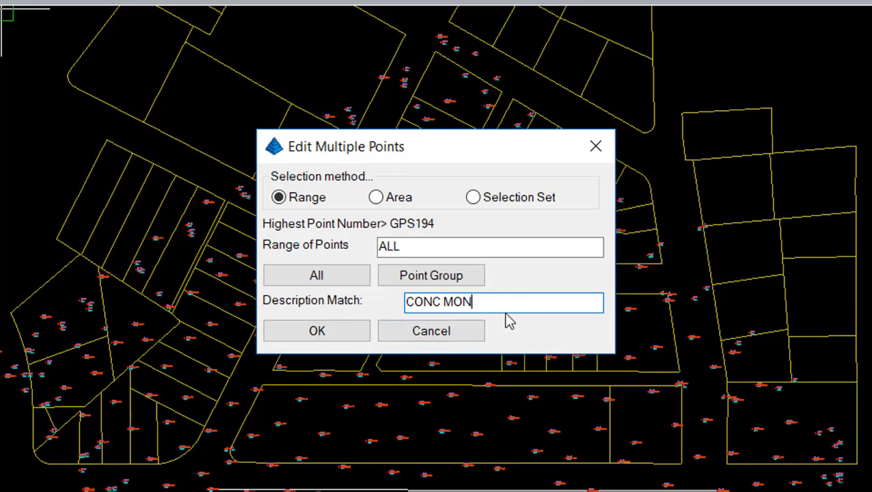
pyautogui.click(316, 331)
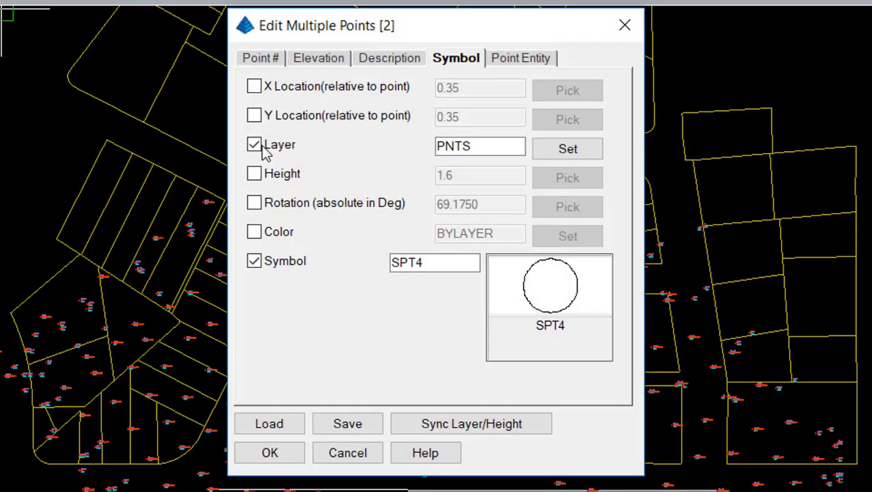
# Enable the layer change for the matched points' description text and set its layer to MON-TXT
pyautogui.click(267, 60)
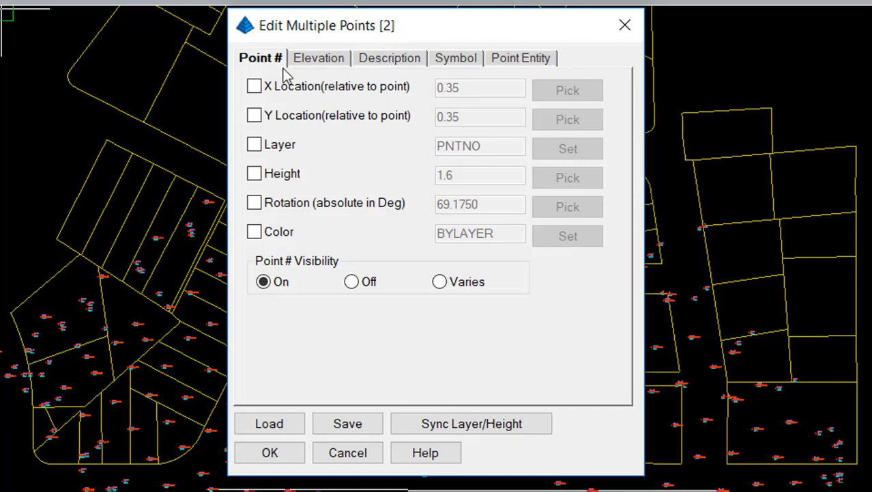
pyautogui.click(385, 61)
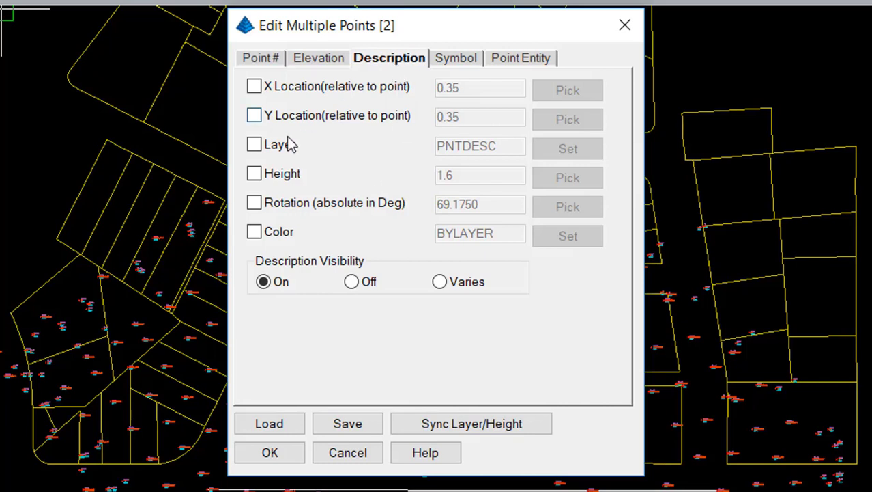
pyautogui.click(253, 146)
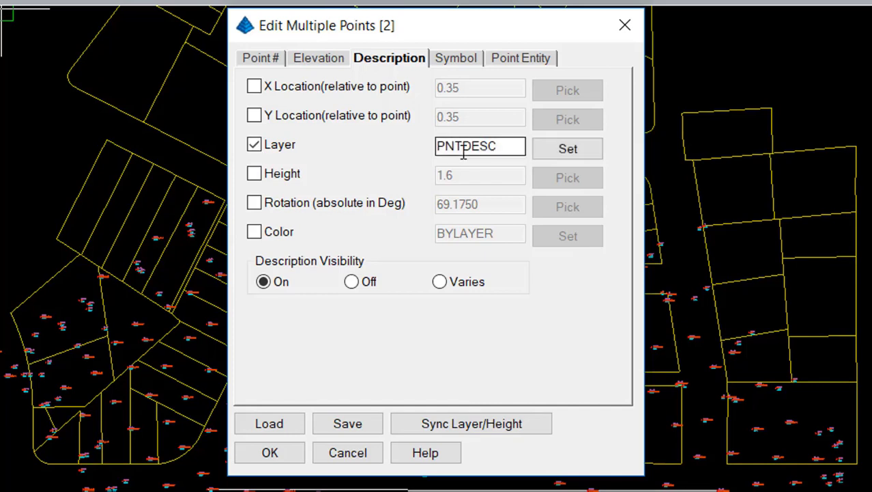
pyautogui.moveTo(512, 148); pyautogui.dragTo(394, 150)
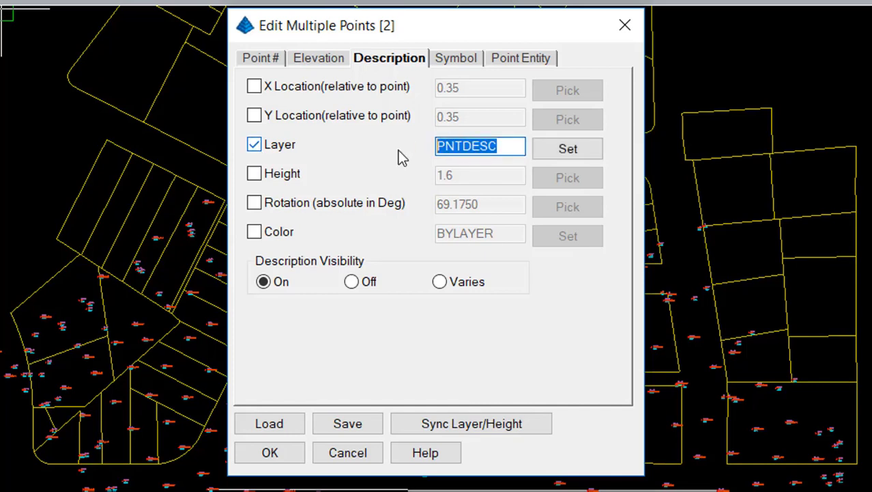
pyautogui.write('MON')
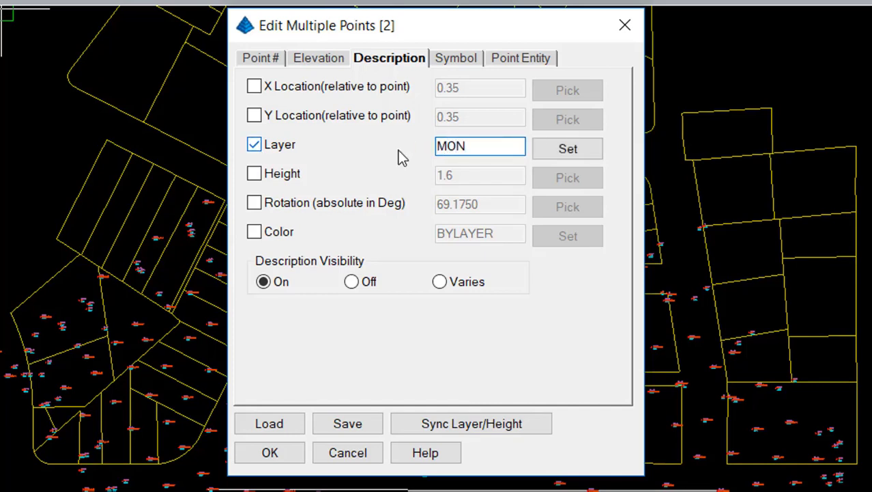
pyautogui.write('-TXT')
# Set the matched points' symbol layer to MONUMENTS and choose the filled square SPT13 as their symbol
pyautogui.click(455, 60)
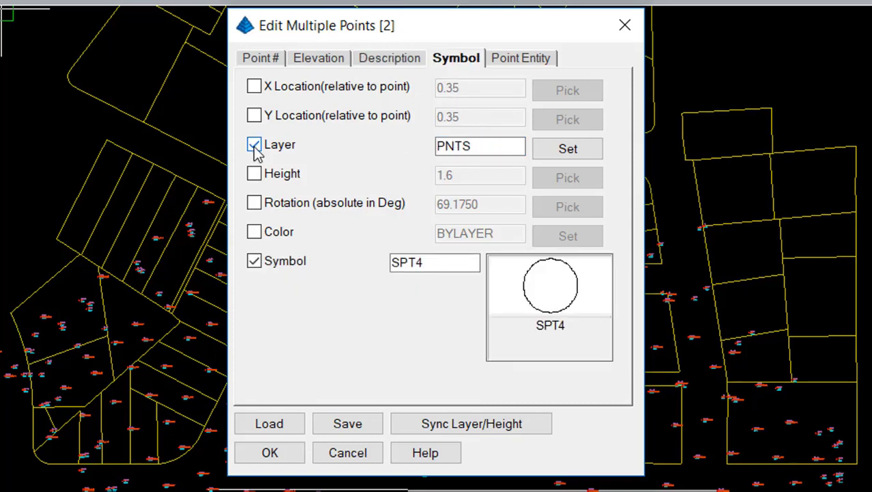
pyautogui.doubleClick(520, 149)
pyautogui.write('MONUM')
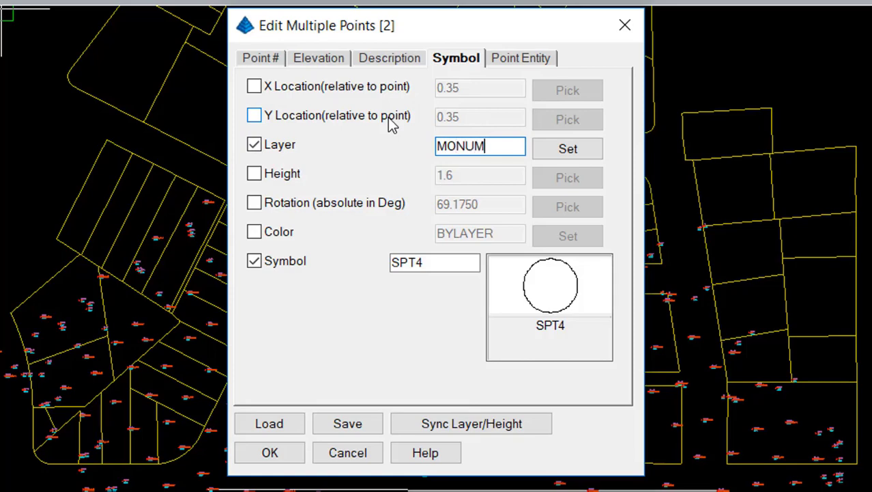
pyautogui.write('ENTS')
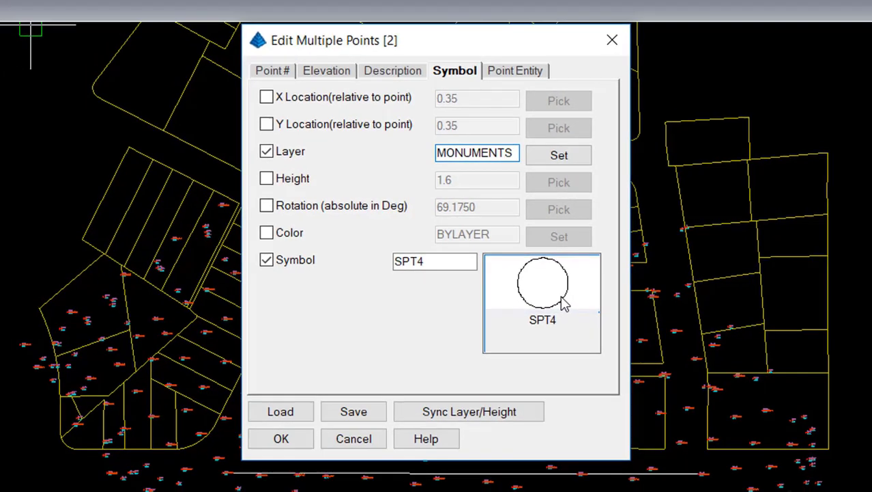
pyautogui.click(555, 308)
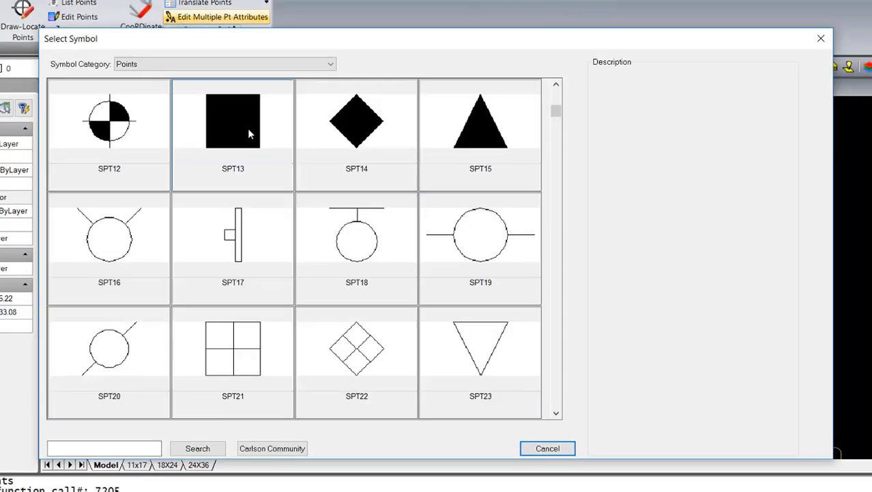
pyautogui.click(248, 133)
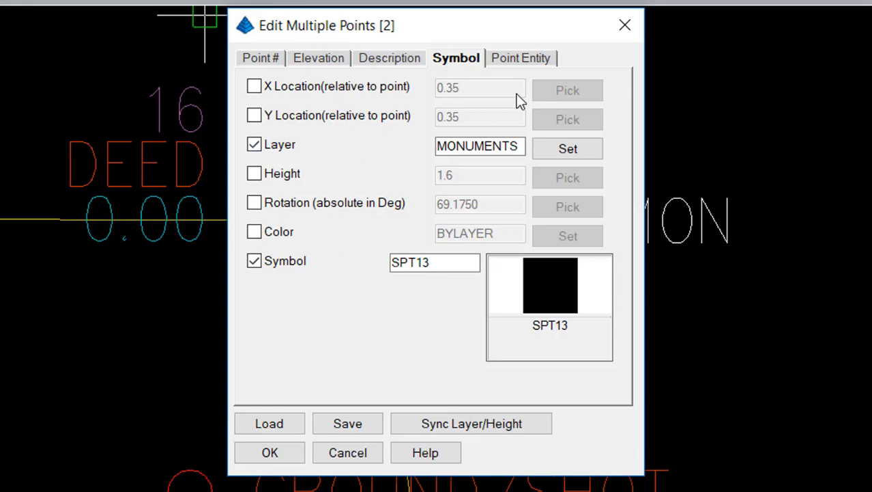
# Set both the attribute block layer and the point entity layer to PNTS-MON and apply the edits to the matched points
pyautogui.click(519, 59)
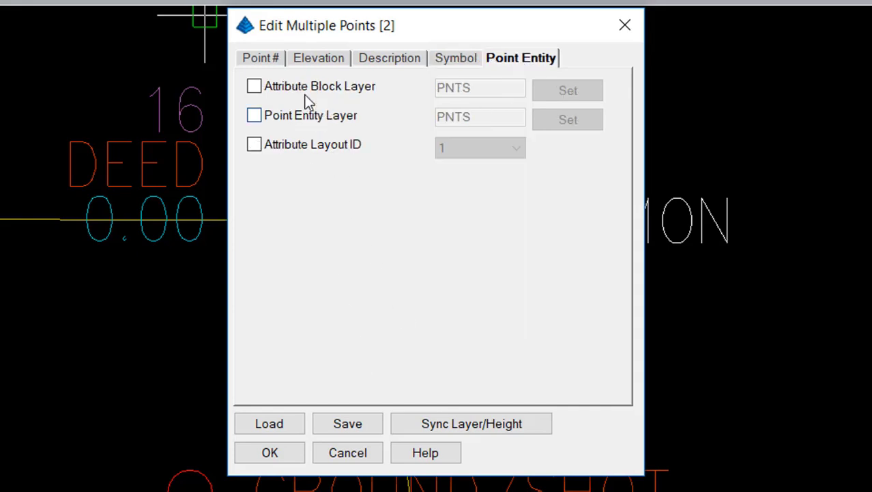
pyautogui.click(257, 91)
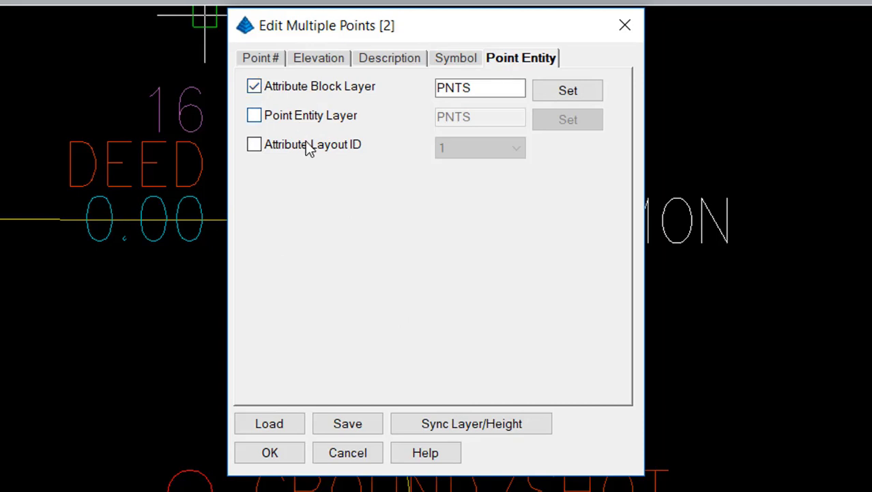
pyautogui.click(256, 122)
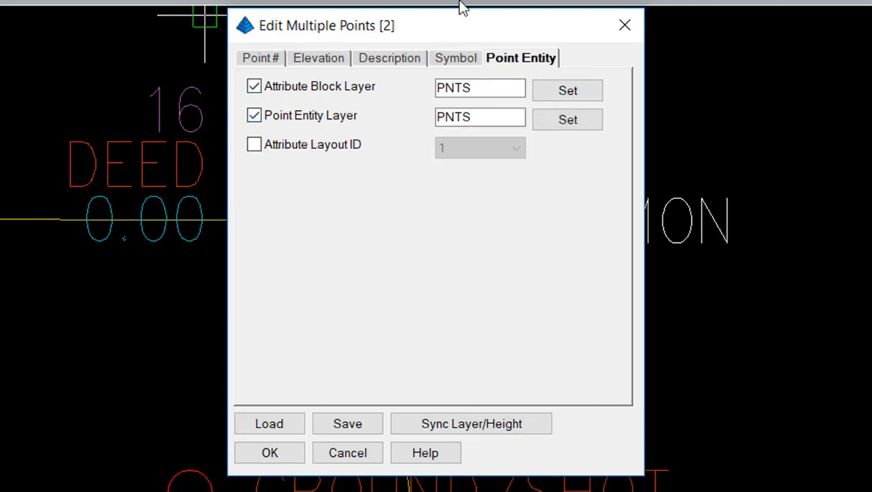
pyautogui.moveTo(438, 27); pyautogui.dragTo(389, 6)
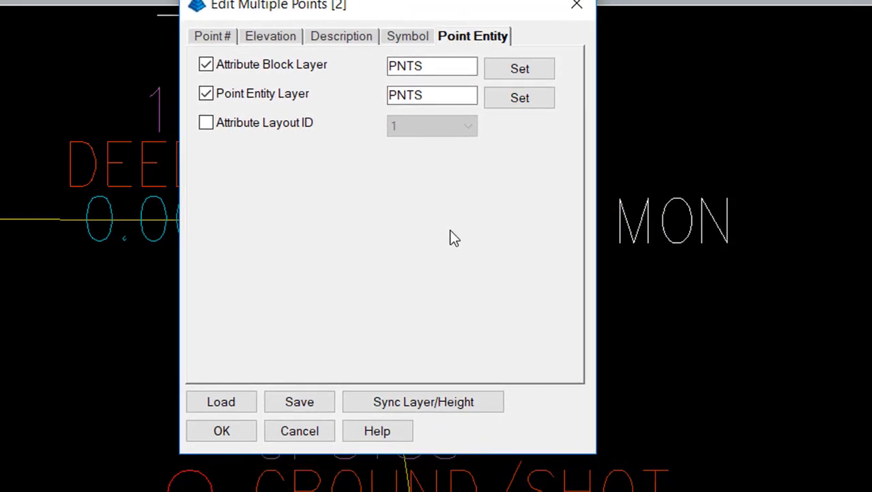
pyautogui.click(439, 69)
pyautogui.write('-MON')
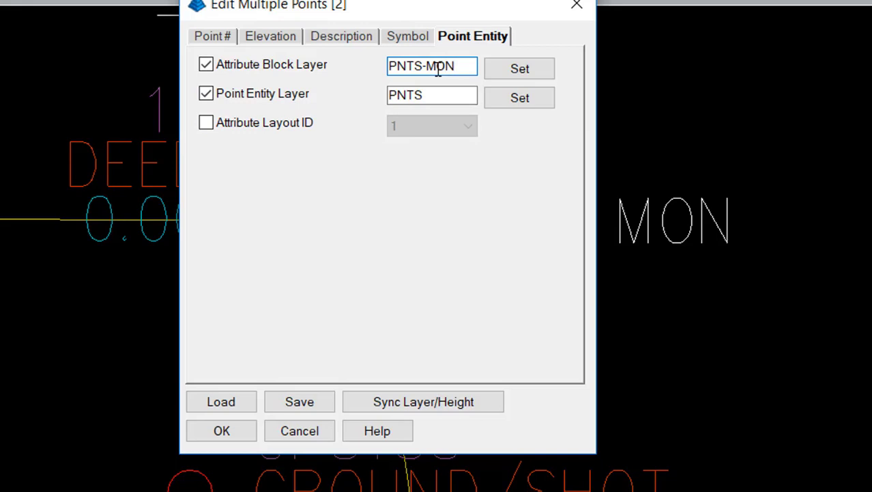
pyautogui.click(438, 94)
pyautogui.write('-MON')
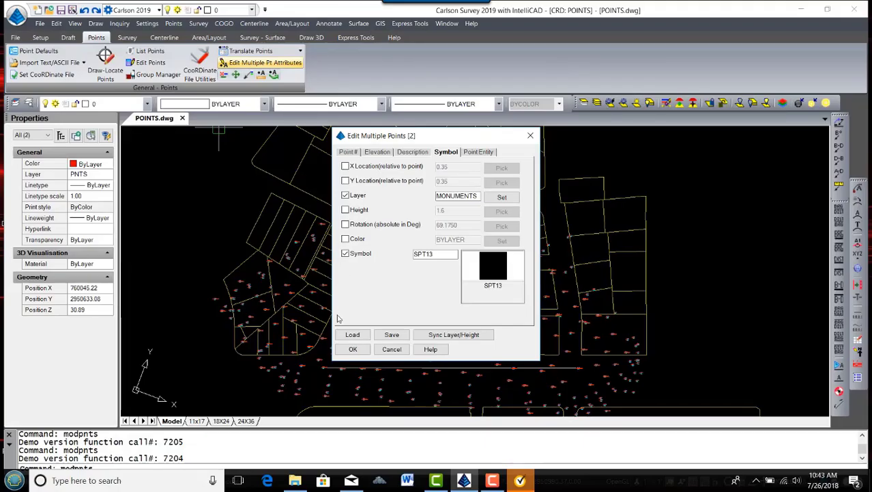
pyautogui.click(353, 349)
# Freeze the layers PNTDESC, PNTELEV, PNTNO, PNTS, PNTS-EDM and PNTS-GPS
pyautogui.scroll(10, 466, 272)
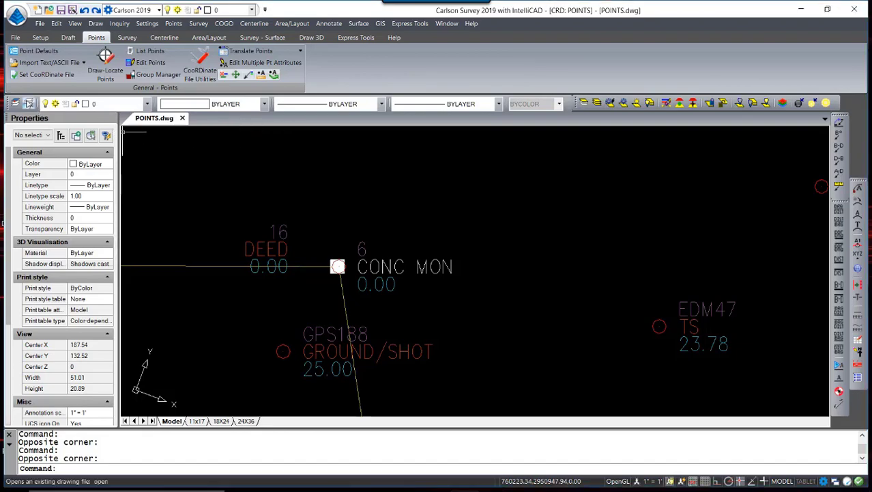
pyautogui.click(28, 103)
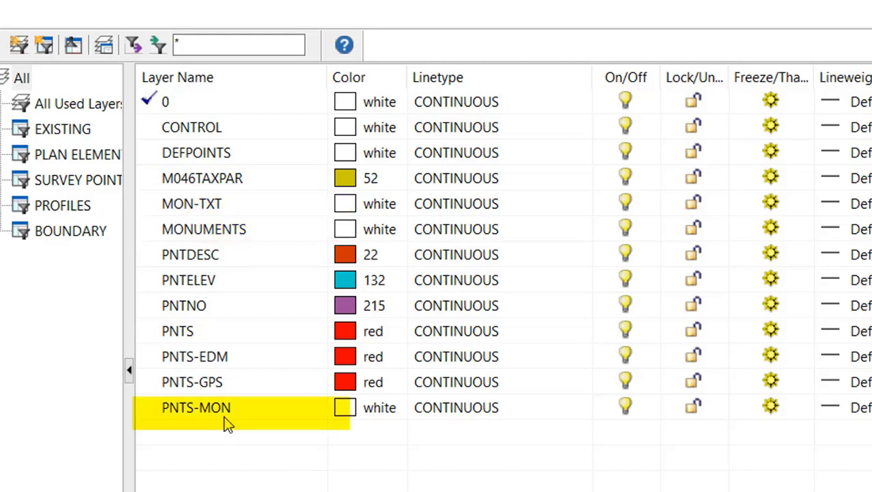
pyautogui.click(217, 254)
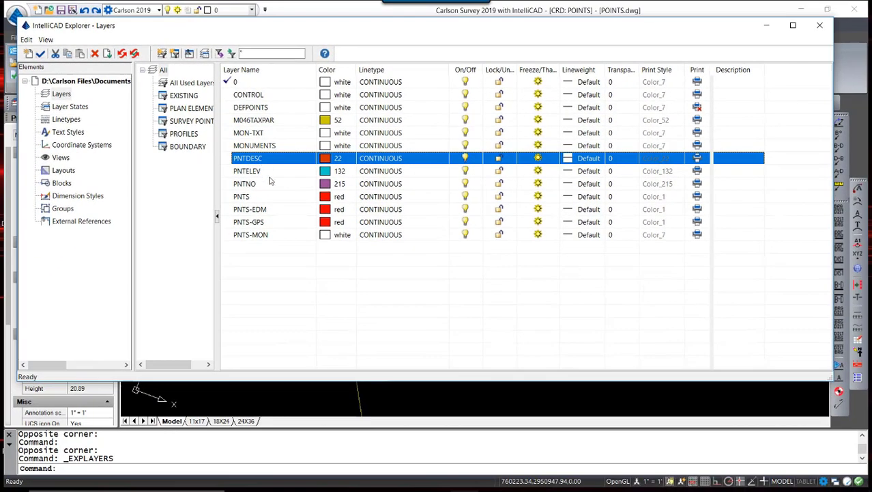
pyautogui.keyDown('shift'); pyautogui.click(280, 223); pyautogui.keyUp('shift')
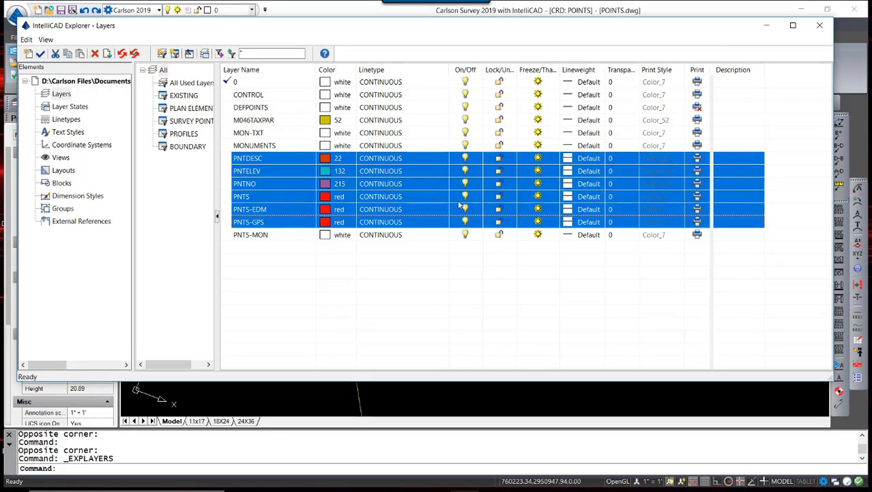
pyautogui.click(538, 159)
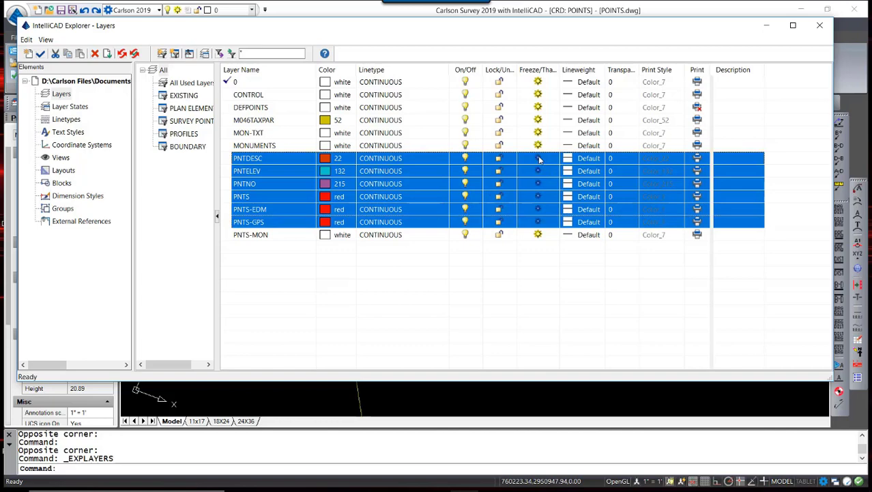
pyautogui.click(820, 26)
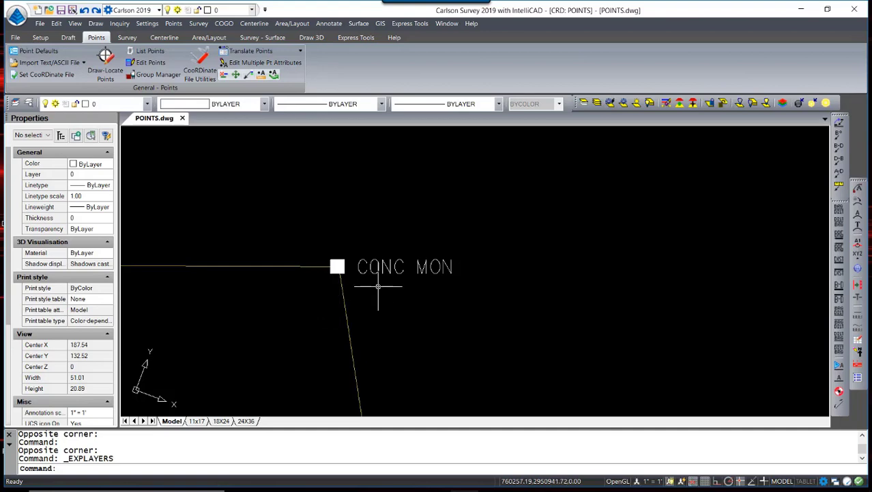
# Open the points of Points.crd for editing in the coordinate data sheet
pyautogui.scroll(-5, 378, 287)
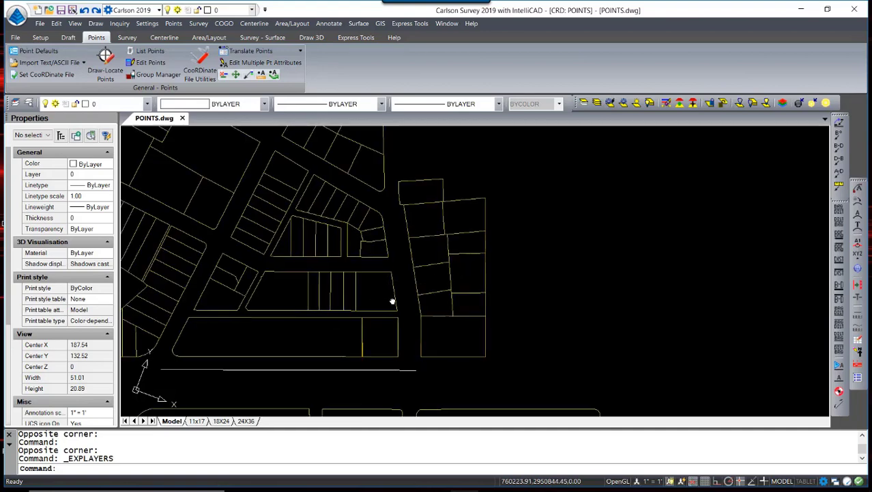
pyautogui.moveTo(395, 297); pyautogui.dragTo(410, 302, button='middle')
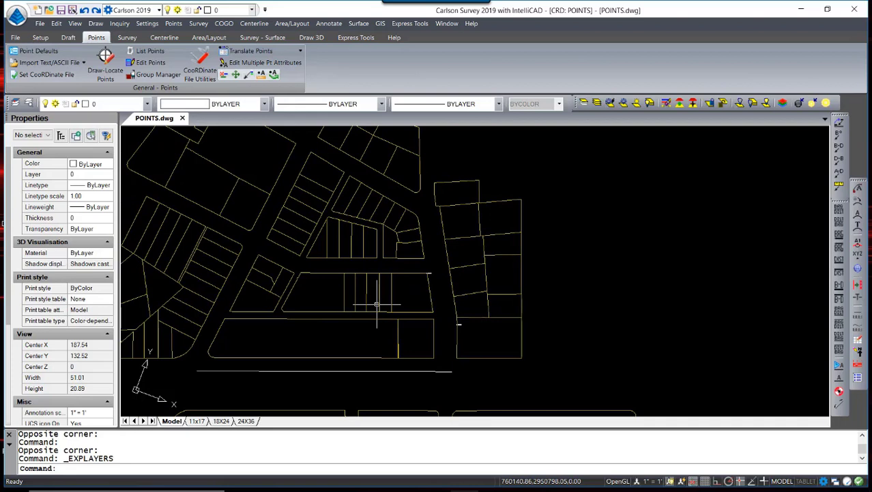
pyautogui.click(146, 62)
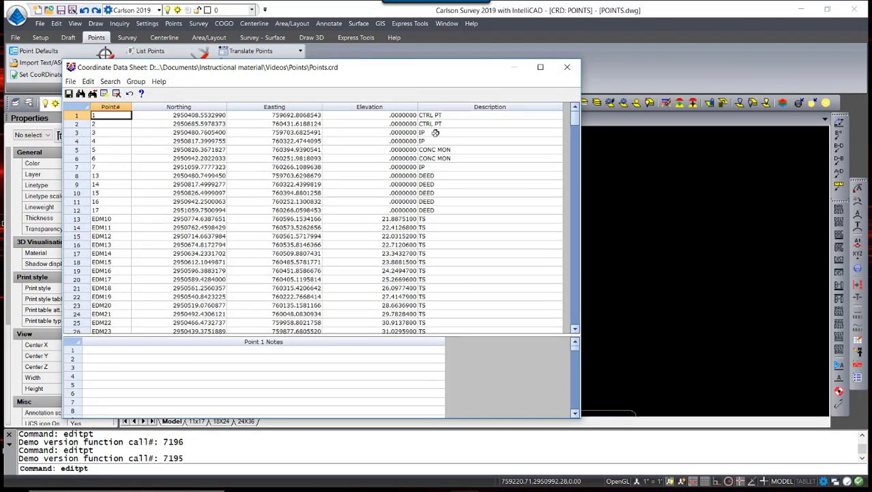
# Close the coordinate data sheet and, with all layers turned on and thawed, open the IP points in Edit Multiple Points
pyautogui.click(566, 67)
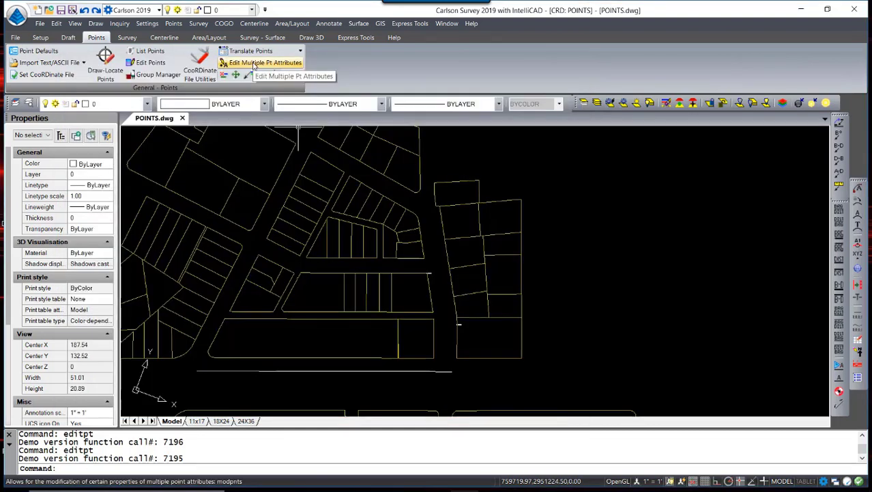
pyautogui.click(253, 64)
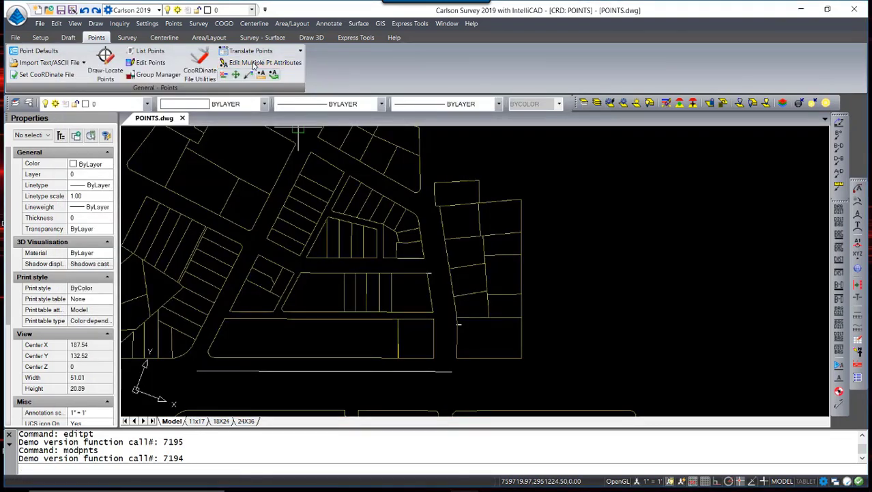
pyautogui.click(376, 288)
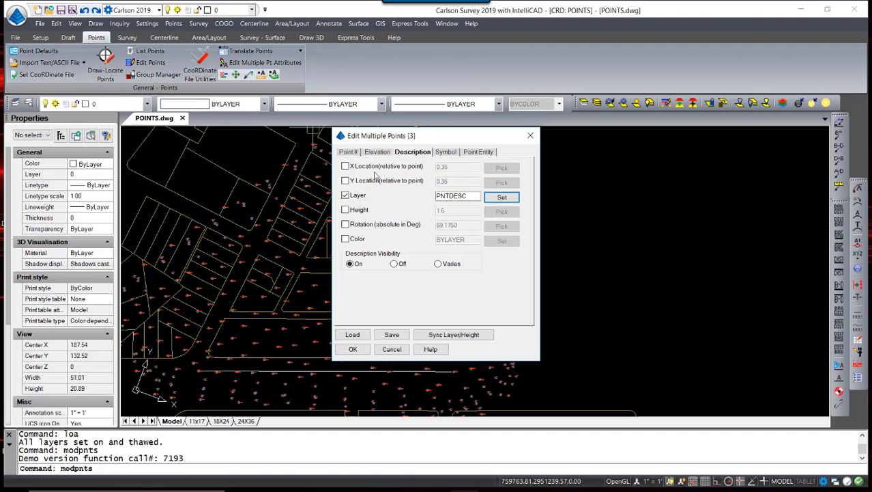
# Set the description layer of the IP points to MON-TXT
pyautogui.click(445, 196)
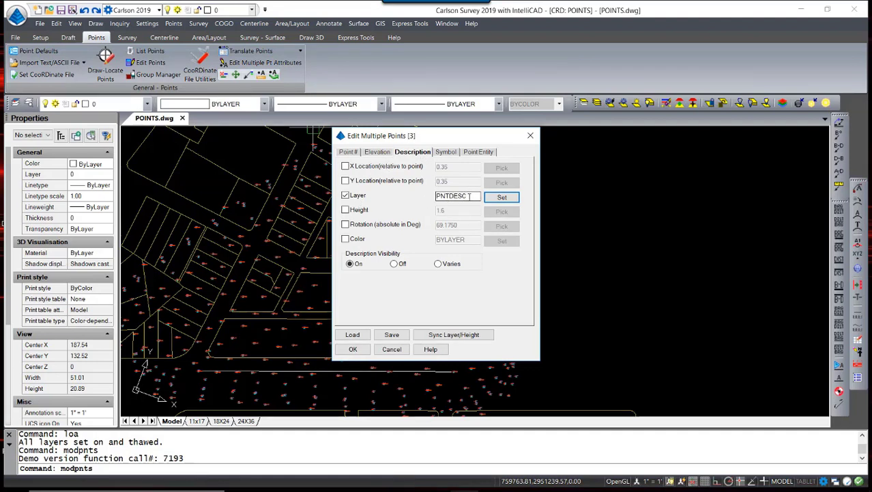
pyautogui.click(502, 197)
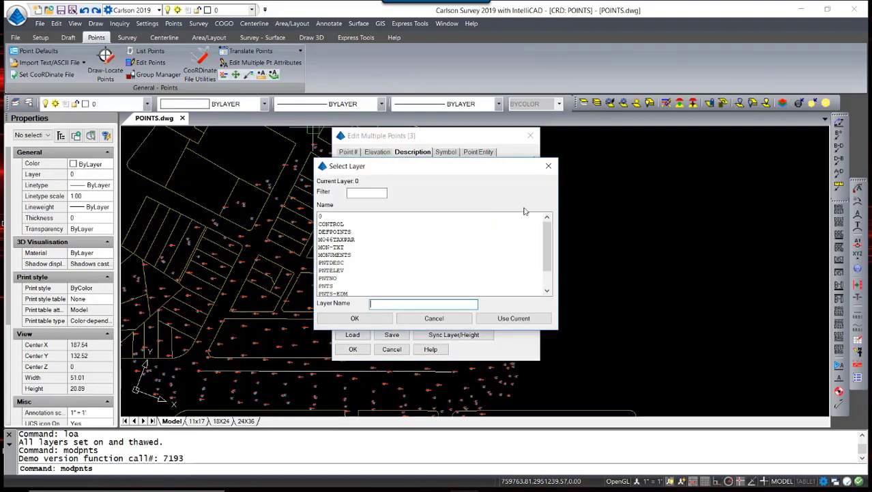
pyautogui.click(334, 248)
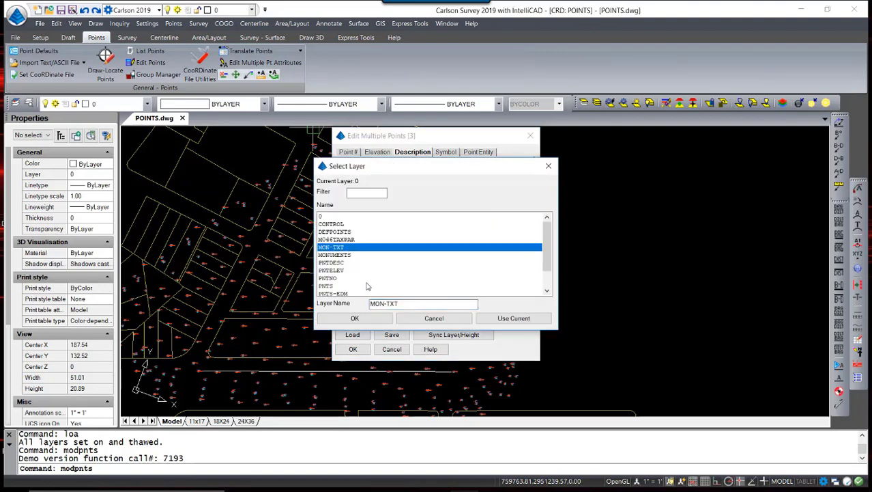
pyautogui.click(372, 319)
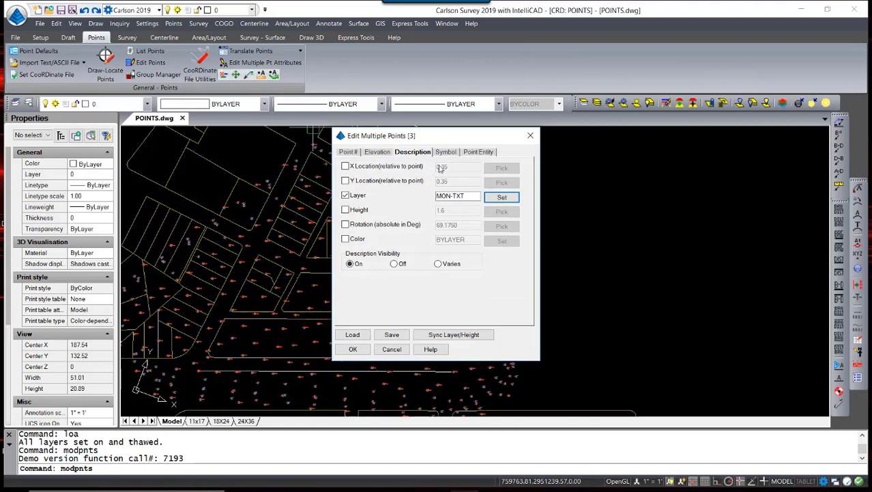
# Set the IP points' symbol layer to MONUMENTS and choose the double circle SPT26 as their symbol
pyautogui.click(442, 153)
pyautogui.click(502, 197)
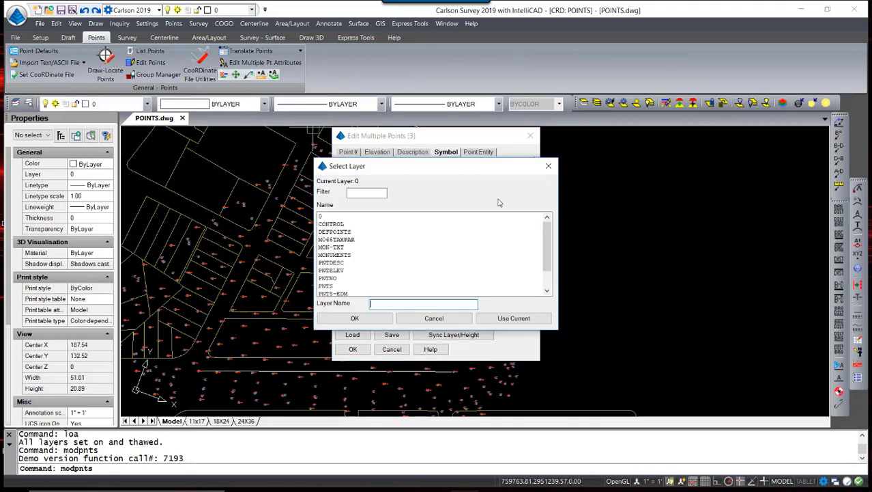
pyautogui.click(353, 256)
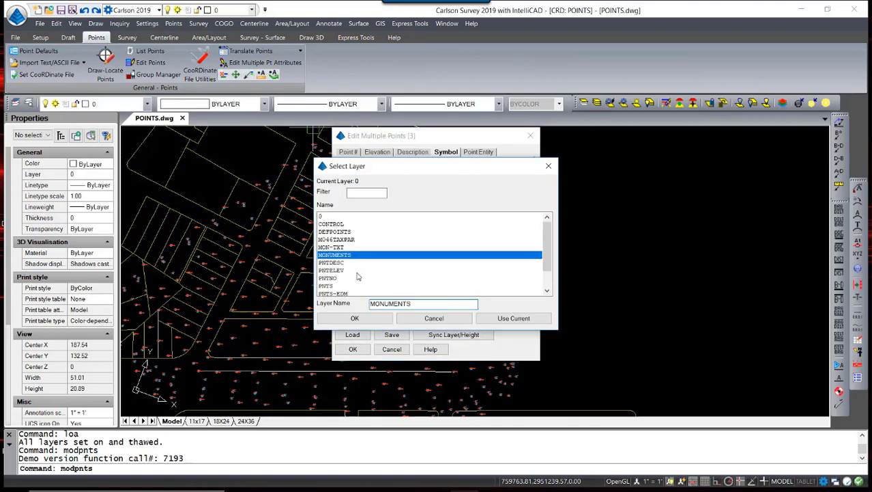
pyautogui.click(356, 318)
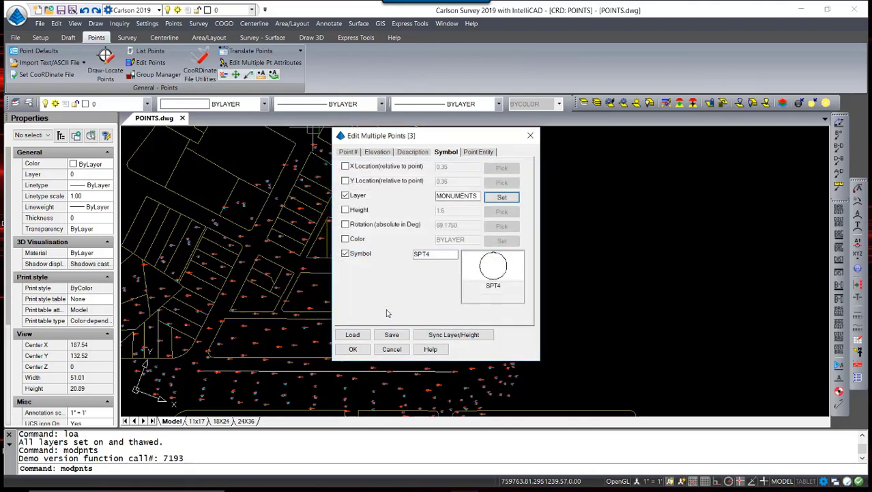
pyautogui.click(493, 273)
pyautogui.click(376, 161)
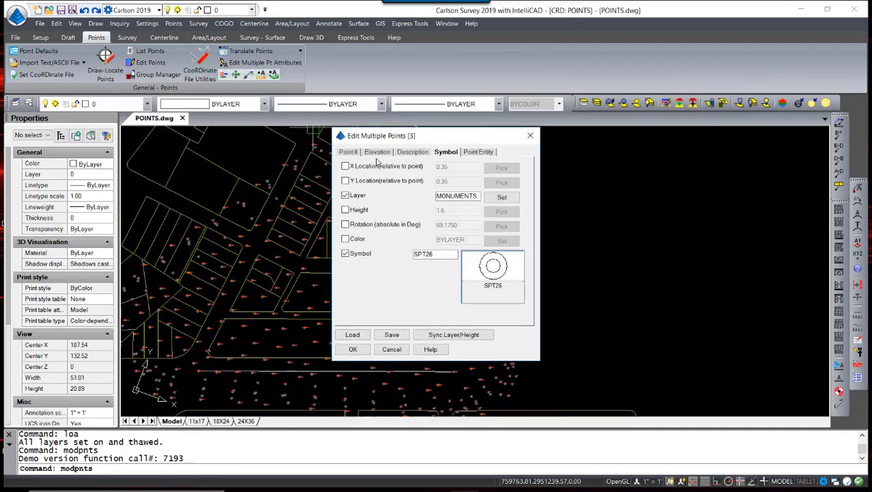
# Set the IP points' attribute block layer and point entity layer to PNTS-MON and apply the edits
pyautogui.click(476, 152)
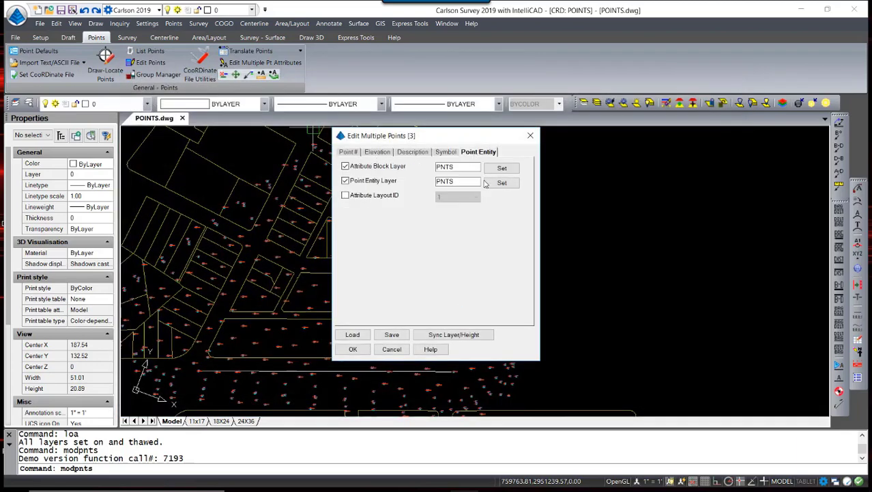
pyautogui.click(505, 169)
pyautogui.click(349, 284)
pyautogui.click(364, 318)
pyautogui.click(471, 181)
pyautogui.write('-MON')
pyautogui.click(353, 349)
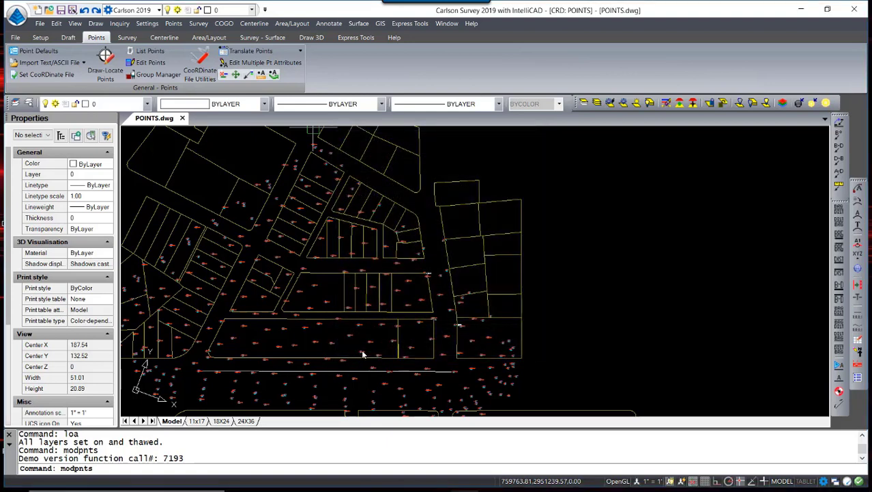
# Freeze the layers PNTDESC through PNTS-GPS again, leaving PNTS-MON, MON-TXT and MONUMENTS thawed
pyautogui.scroll(-2, 448, 285)
pyautogui.scroll(6, 448, 293)
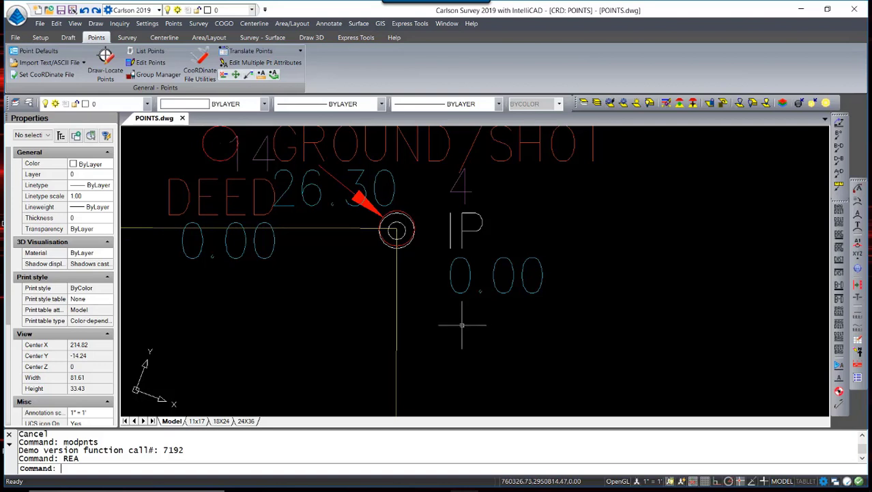
pyautogui.press('Return')
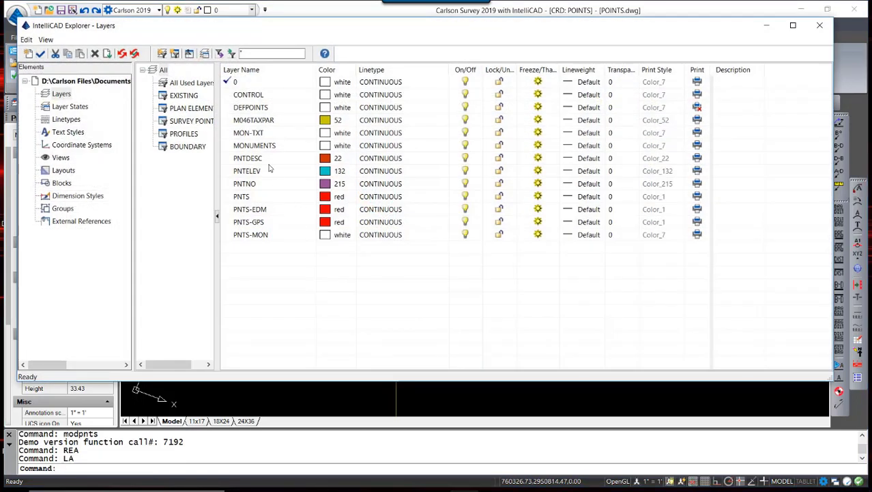
pyautogui.click(268, 162)
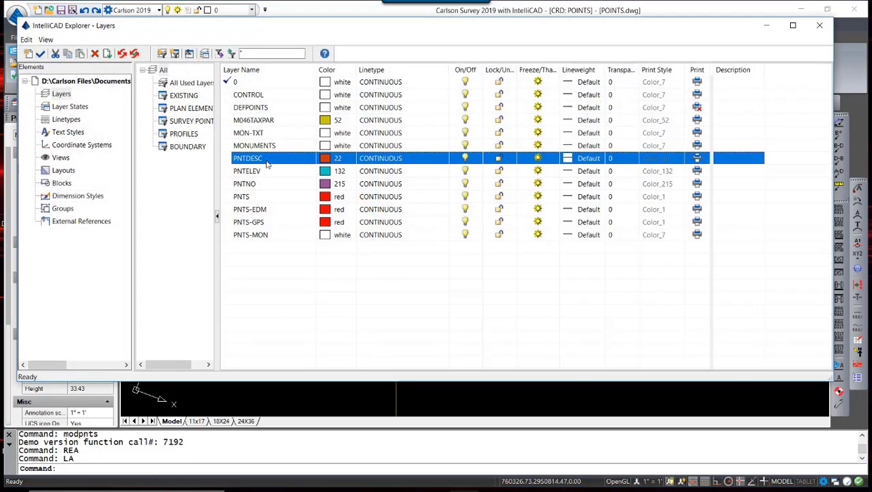
pyautogui.keyDown('shift'); pyautogui.click(281, 222); pyautogui.keyUp('shift')
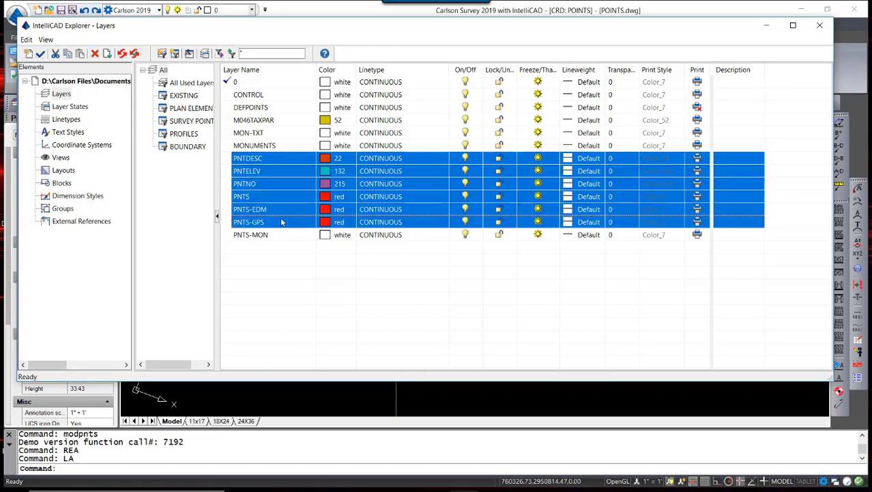
pyautogui.click(820, 25)
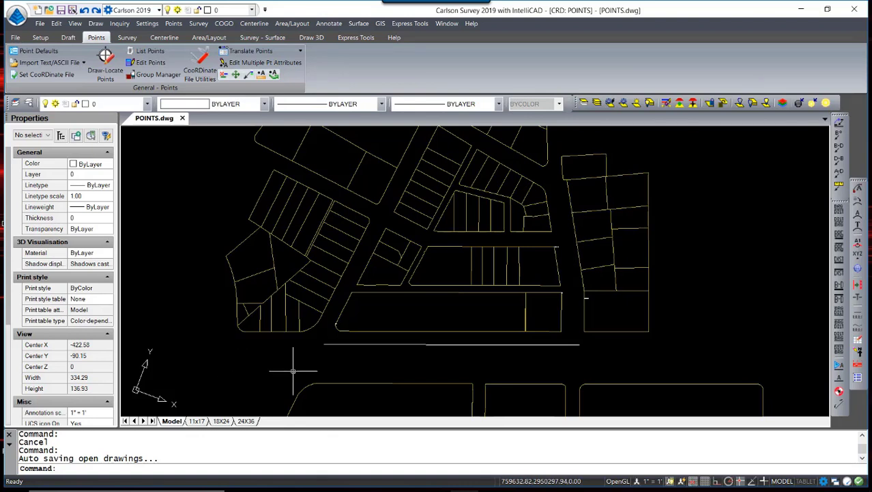
# Start Resize Point Attributes with the Scale method and a scaling multiplier of 3
pyautogui.scroll(5, 337, 333)
pyautogui.scroll(2, 338, 333)
pyautogui.scroll(-8, 271, 193)
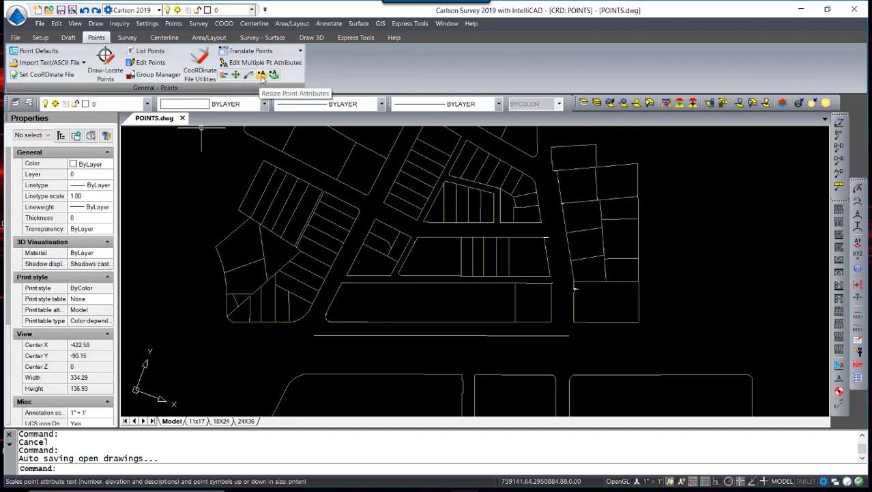
pyautogui.click(173, 24)
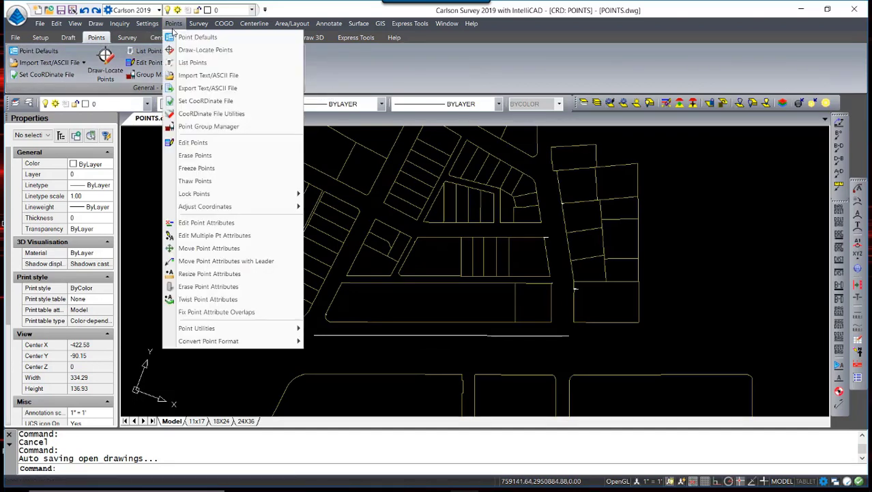
pyautogui.click(227, 273)
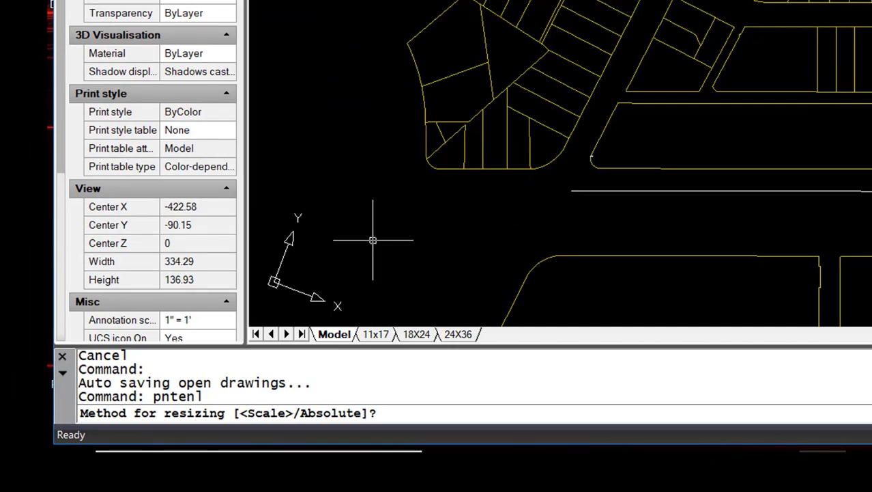
pyautogui.write('S')
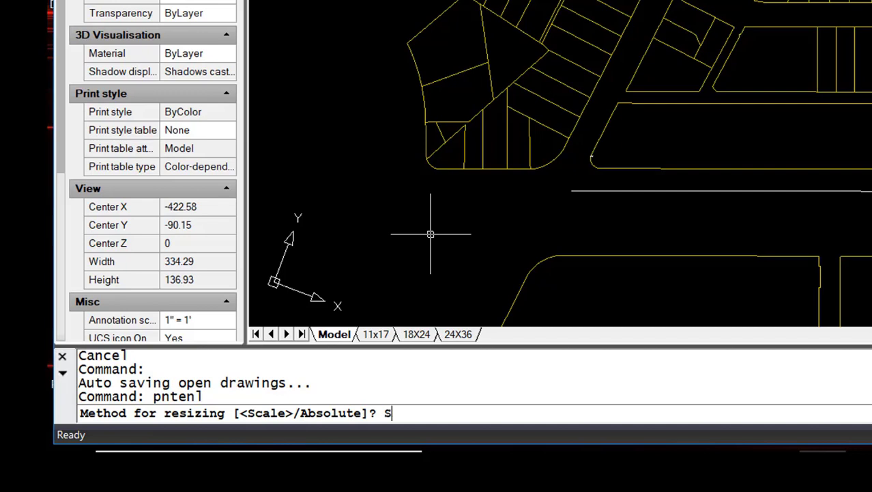
pyautogui.write('C')
pyautogui.press('Return')
pyautogui.write('3')
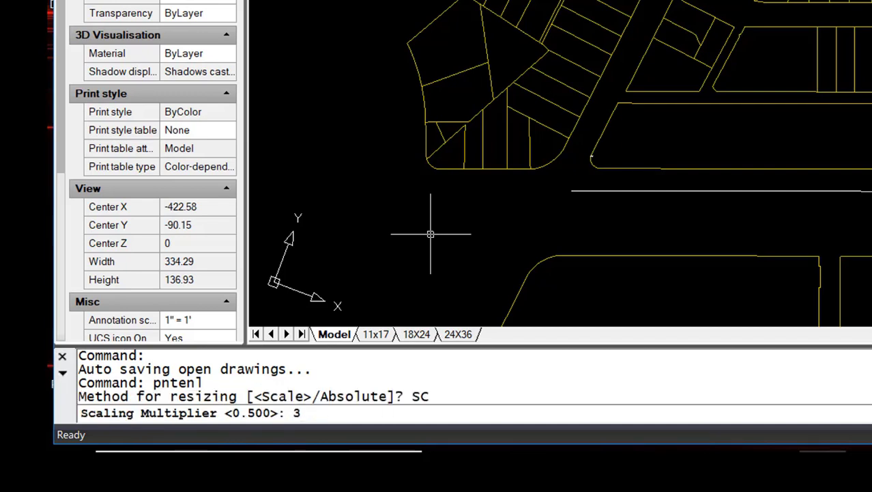
pyautogui.press('Return')
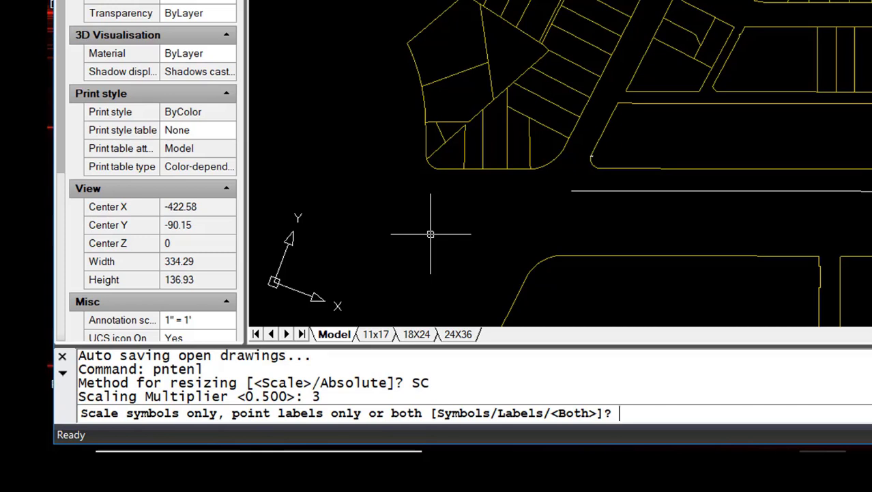
# Scale both symbols and labels of the points window-selected on screen across the parcels, and regenerate the drawing
pyautogui.write('B')
pyautogui.press('Return')
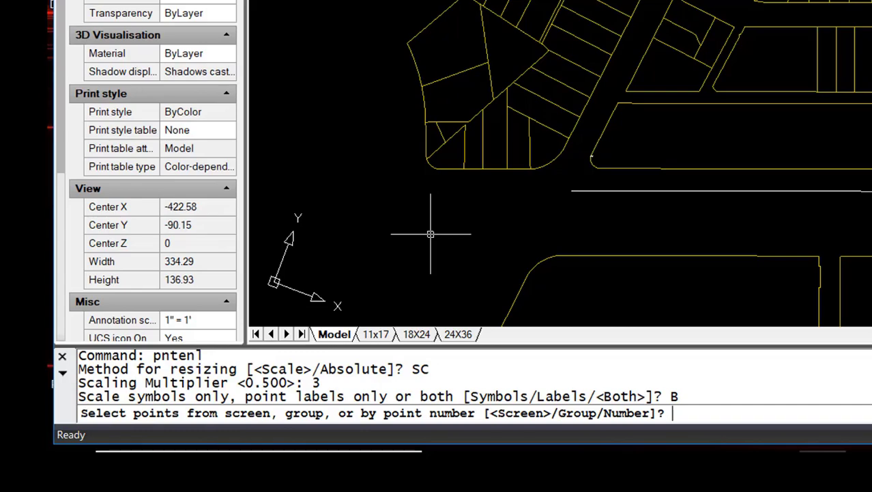
pyautogui.write('S')
pyautogui.press('Return')
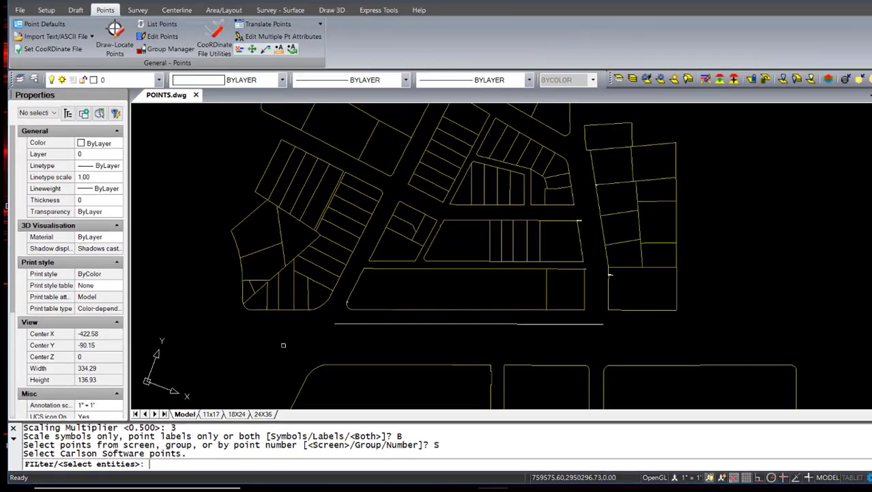
pyautogui.click(272, 363)
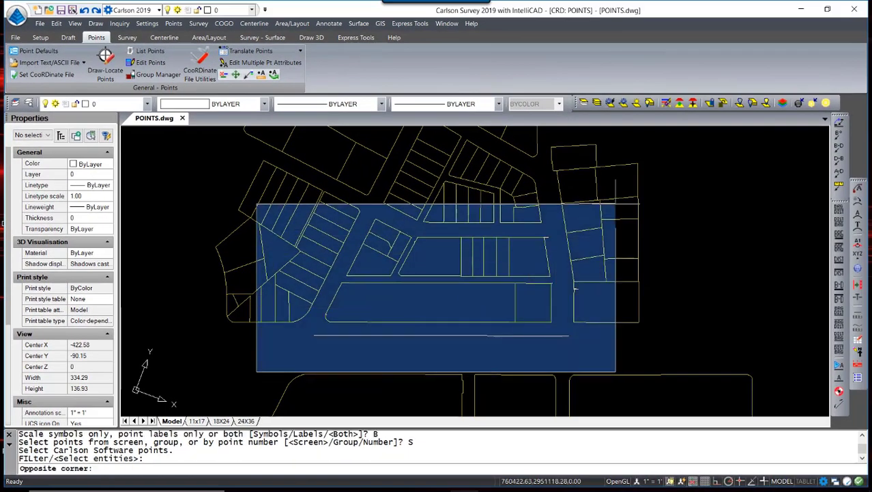
pyautogui.click(693, 144)
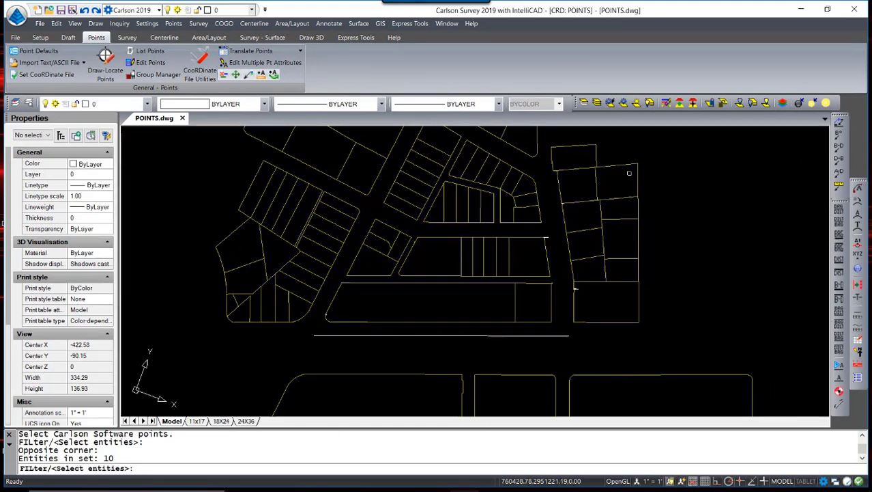
pyautogui.press('Return')
pyautogui.click(672, 181)
pyautogui.click(575, 289)
pyautogui.write('REA')
pyautogui.press('Return')
# Move the CONC MON description label to the left of its filled square symbol, beside the parcel line near the IP point
pyautogui.scroll(10, 575, 288)
pyautogui.scroll(-6, 462, 246)
pyautogui.scroll(3, 563, 308)
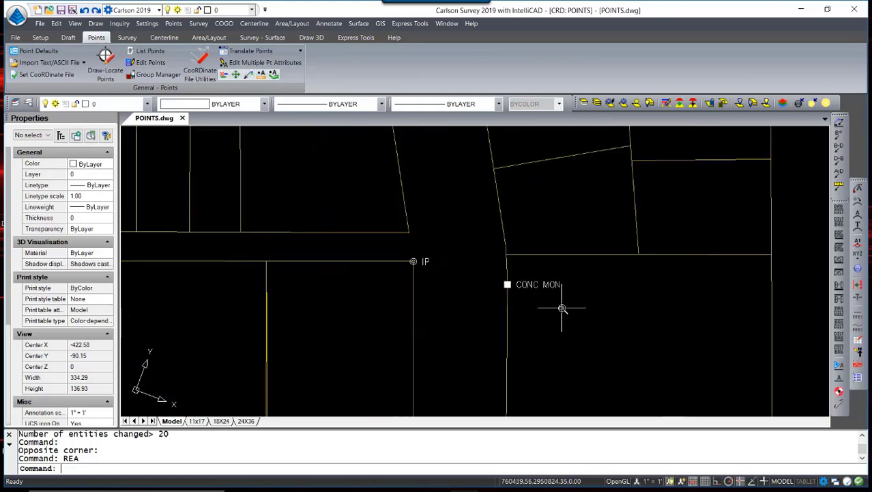
pyautogui.scroll(2, 563, 309)
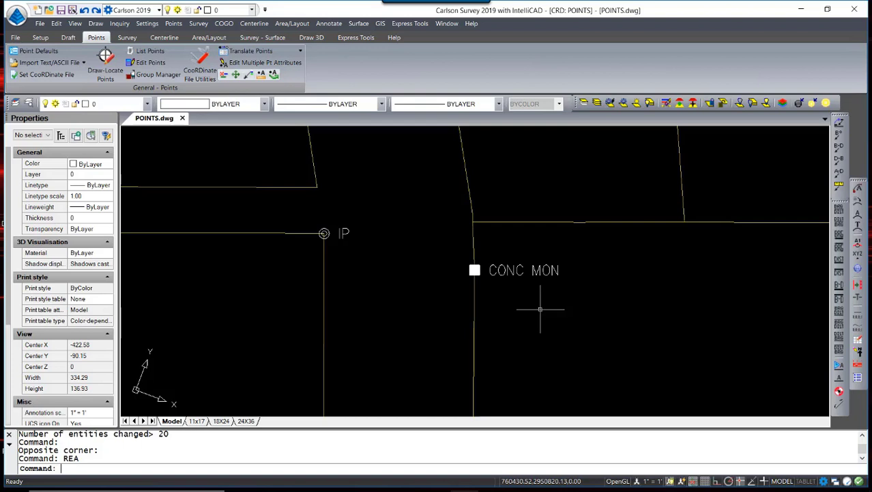
pyautogui.click(512, 271)
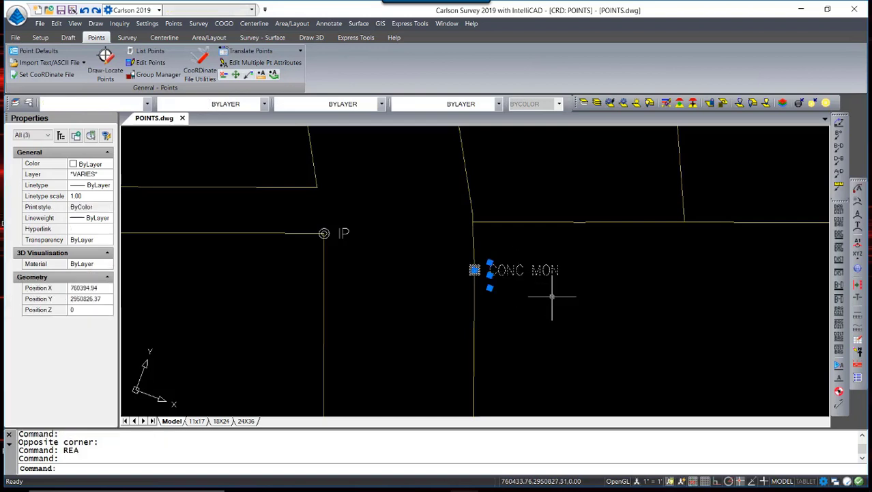
pyautogui.scroll(1, 510, 293)
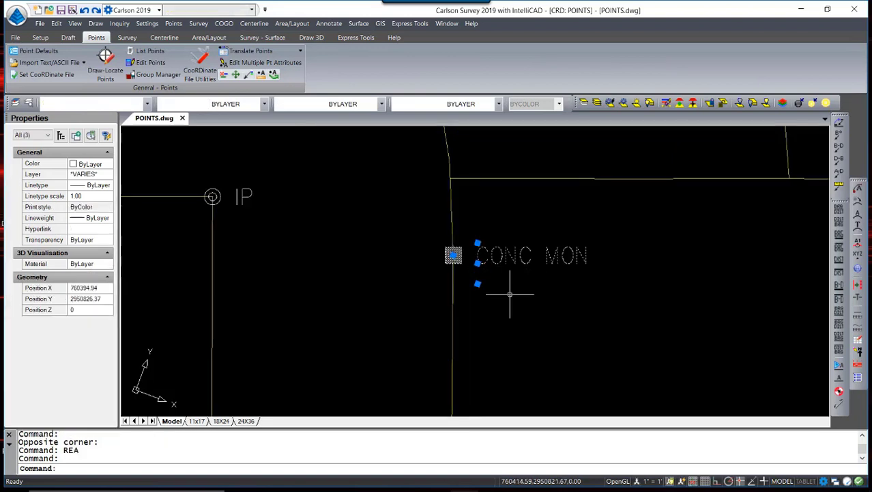
pyautogui.click(477, 262)
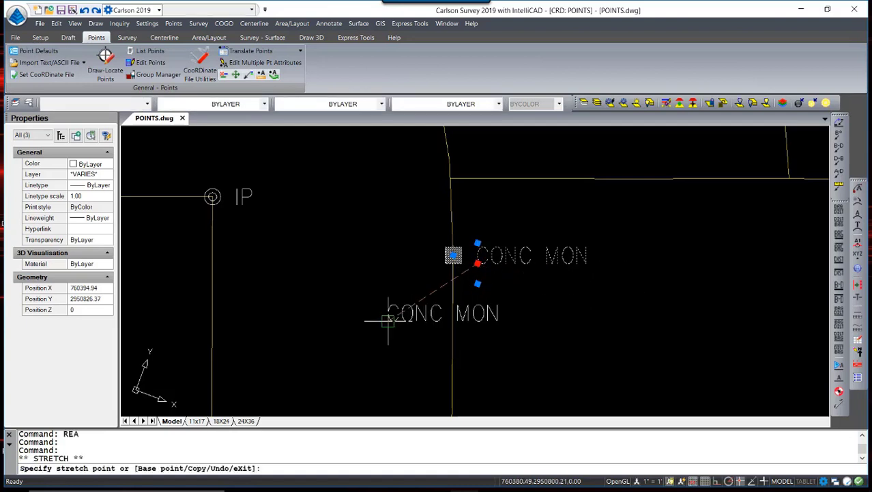
pyautogui.click(316, 250)
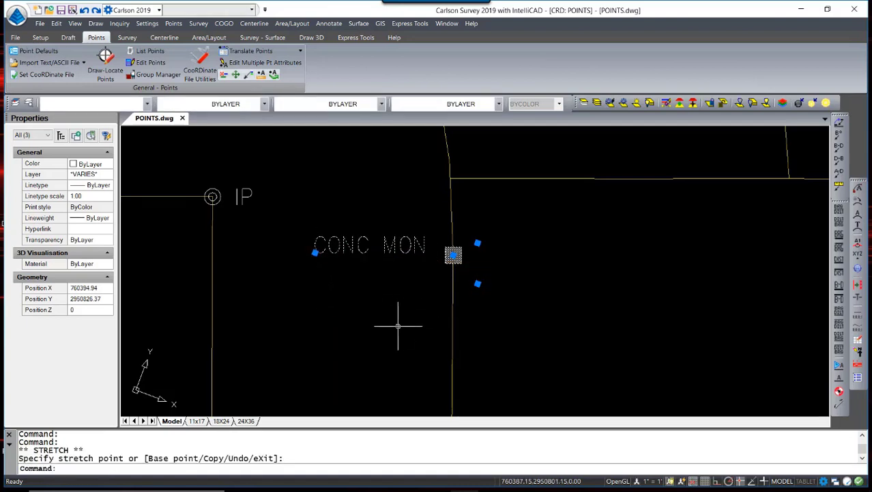
pyautogui.press('Escape')
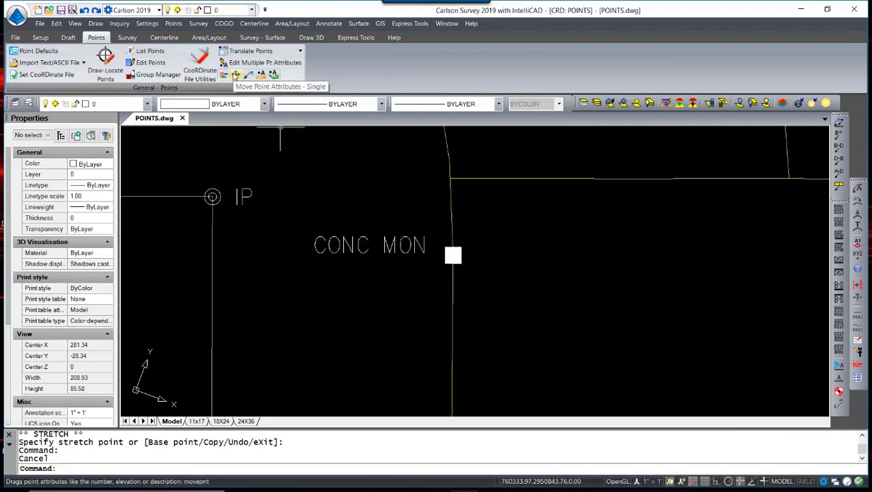
# Move the CONC MON label to the right of its square symbol with Move Point Attributes, rotating it diagonally upward
pyautogui.click(176, 25)
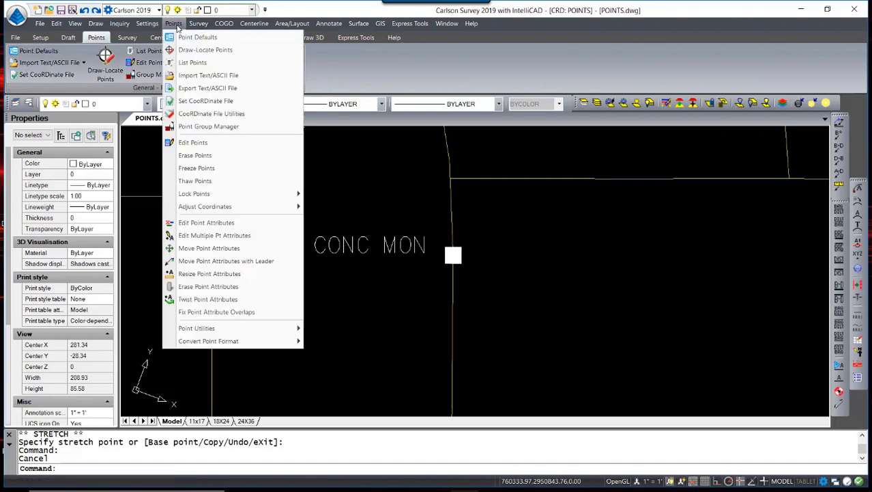
pyautogui.click(227, 252)
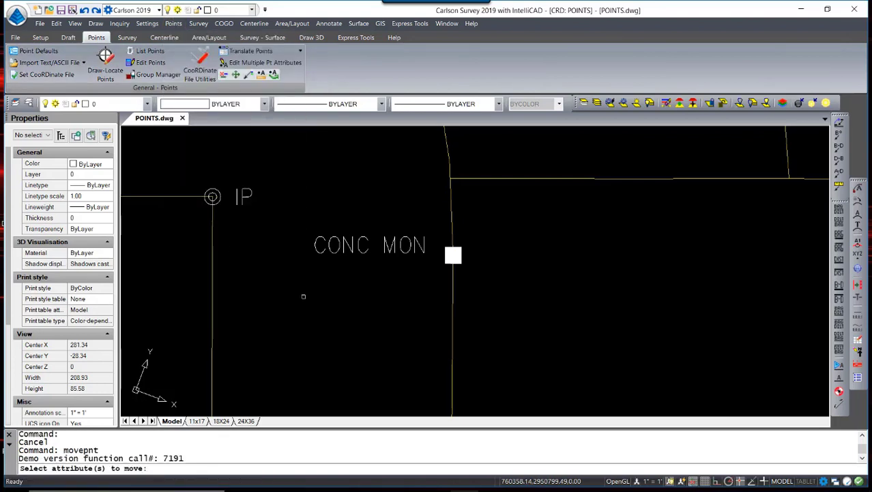
pyautogui.click(344, 248)
pyautogui.press('Return')
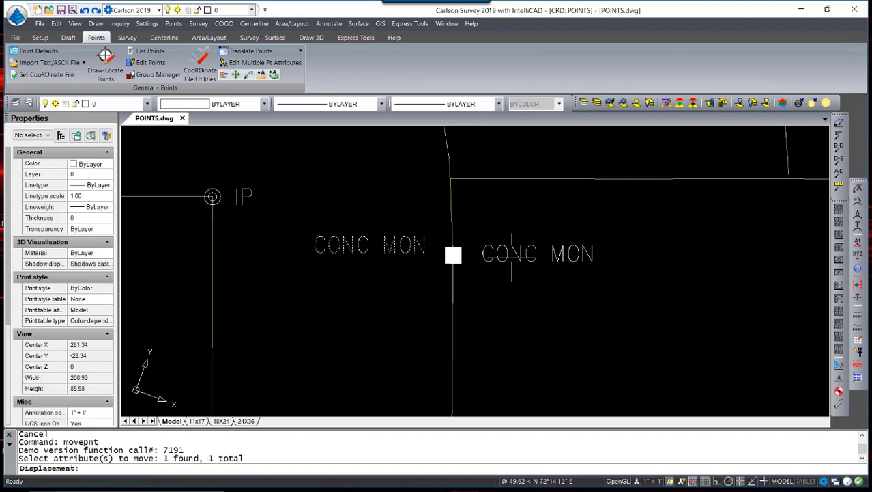
pyautogui.click(512, 254)
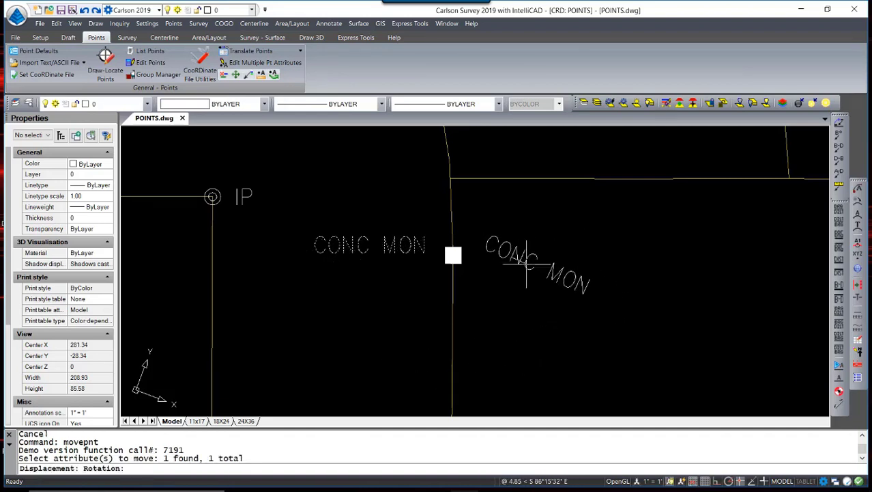
pyautogui.click(628, 164)
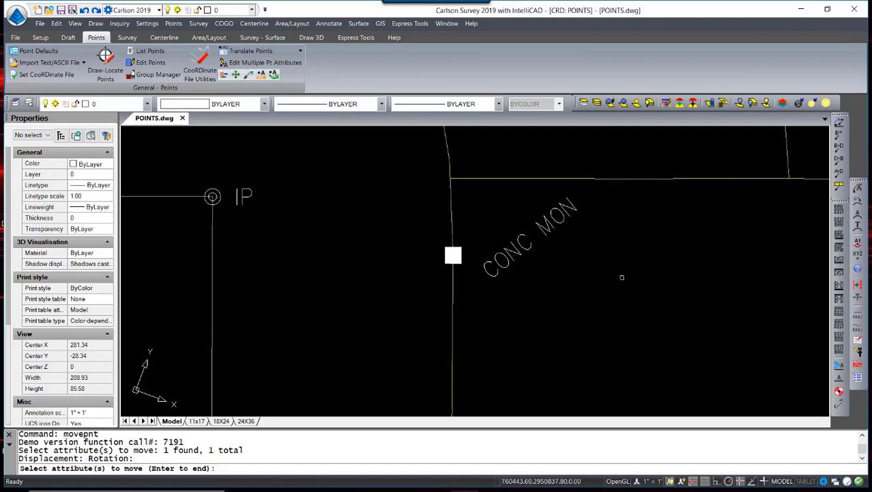
pyautogui.press('Return')
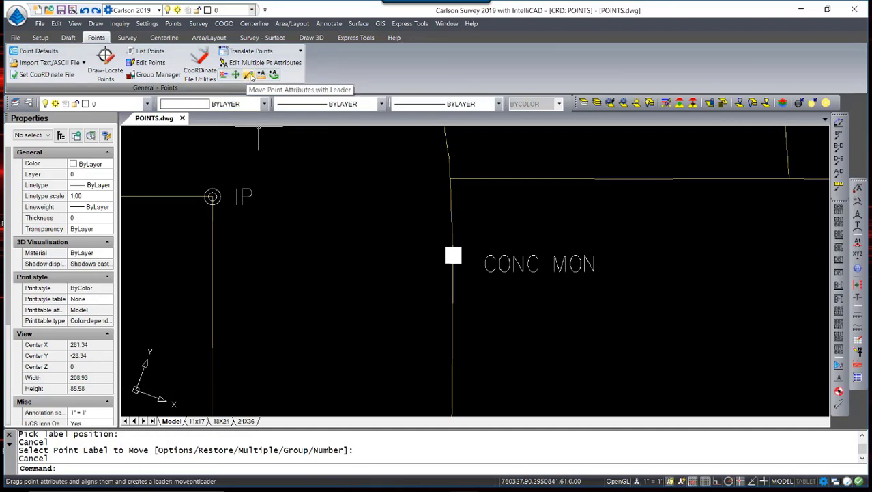
# Move the CONC MON label below and right of its symbol with a leader, accepting the leader options with a 0.02 offset scaler
pyautogui.click(173, 23)
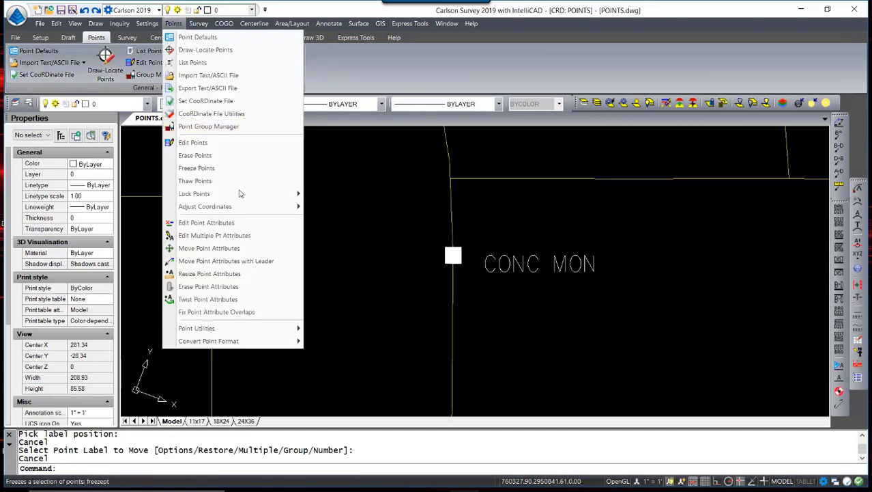
pyautogui.click(260, 262)
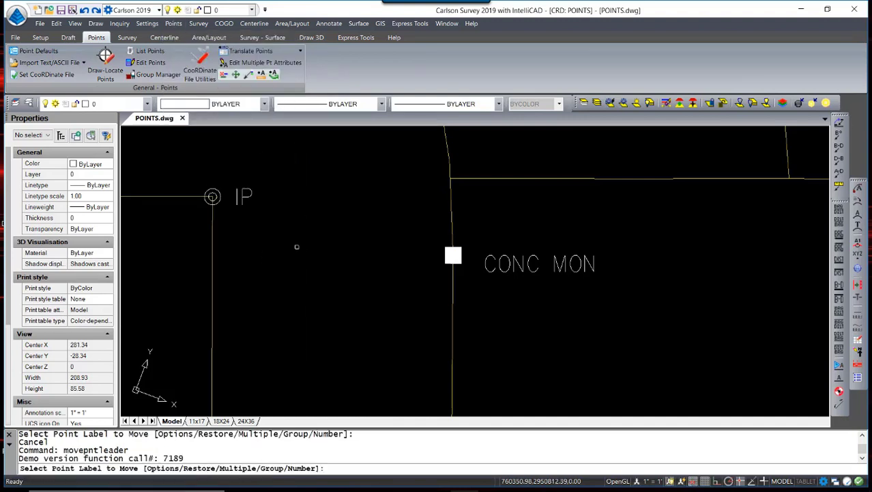
pyautogui.write('O')
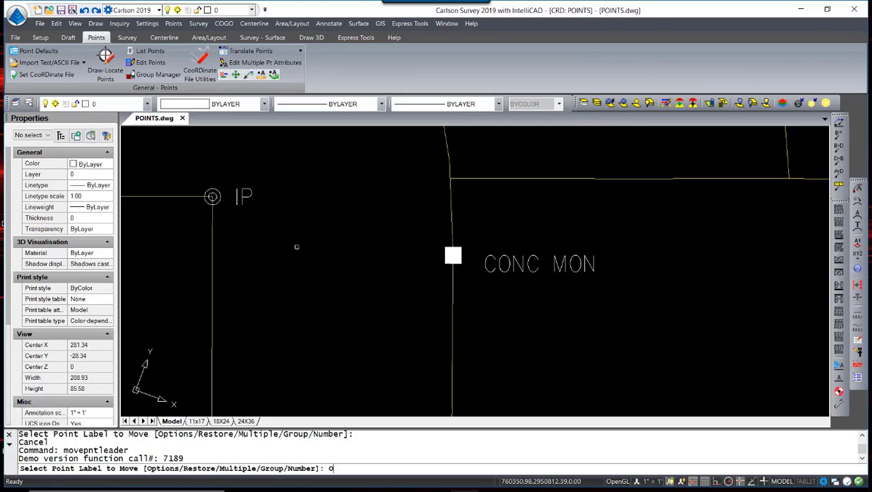
pyautogui.press('Return')
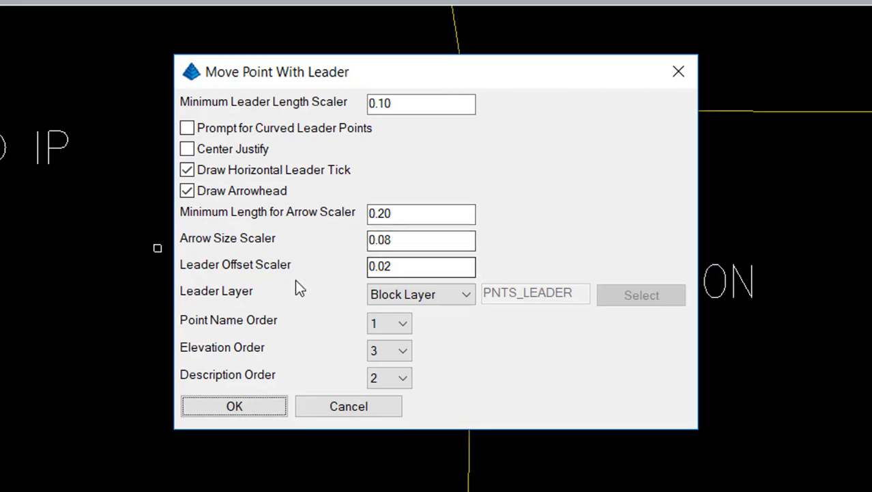
pyautogui.click(419, 266)
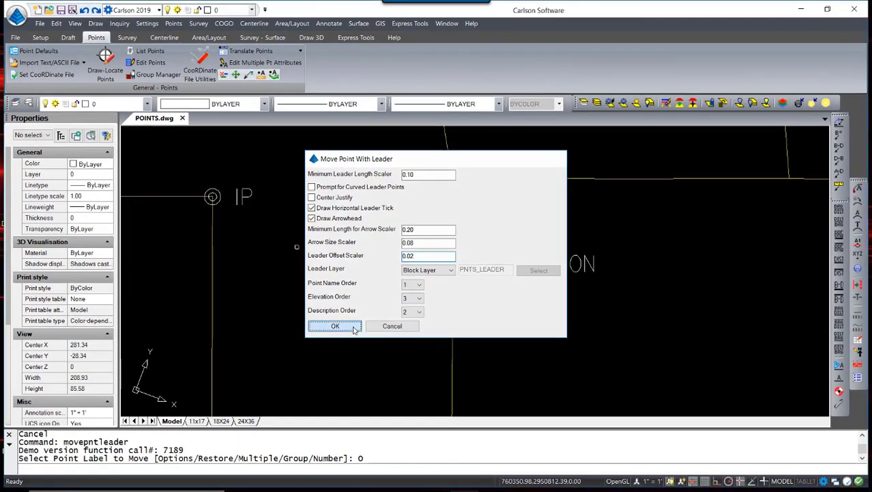
pyautogui.click(243, 400)
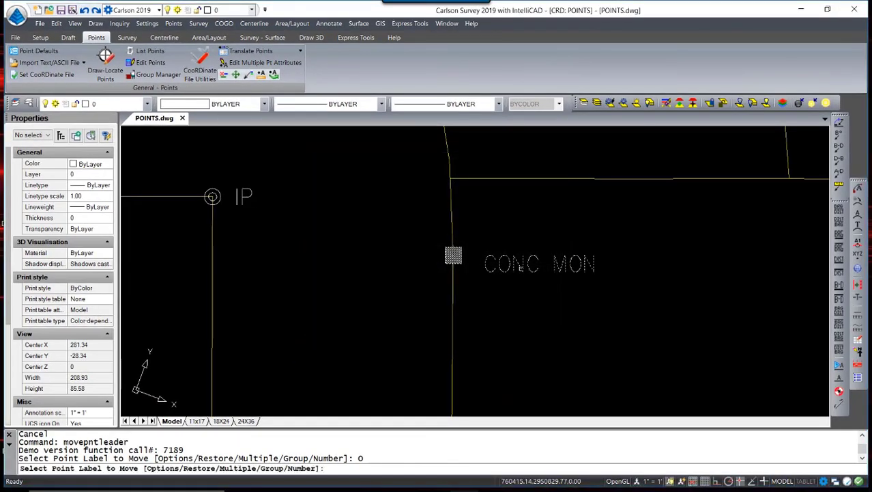
pyautogui.click(520, 266)
# Undo the leader move and the preceding label edits, back to before the point symbols and labels were scaled
pyautogui.hotkey('ctrl', 'z')
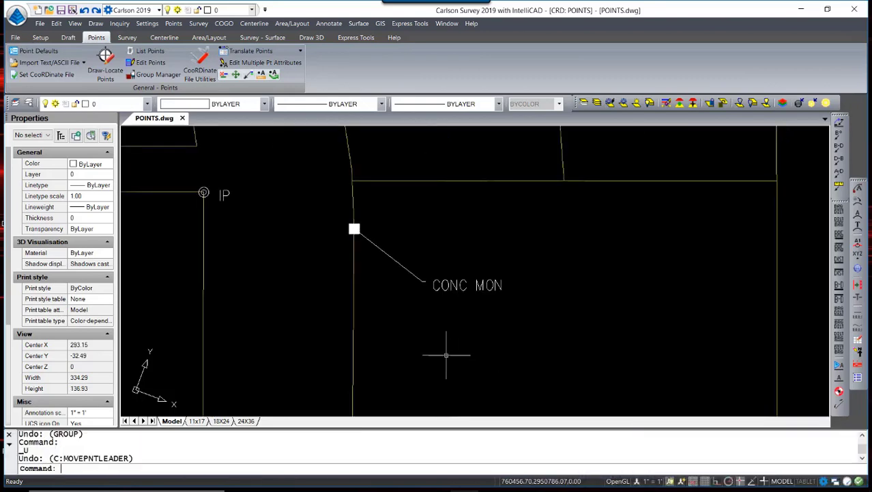
pyautogui.hotkey('ctrl', 'z')
pyautogui.hotkey('ctrl', 'z')
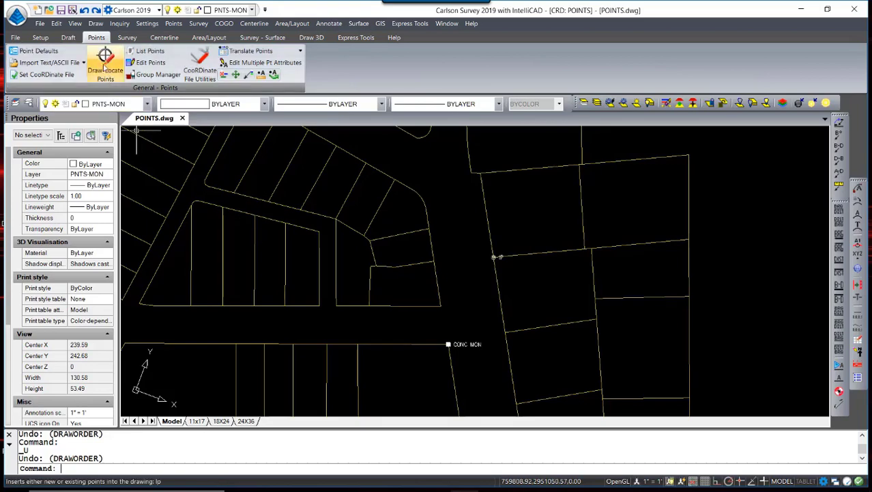
# Bring up the Point Utilities commands to examine the available point tools
pyautogui.click(174, 24)
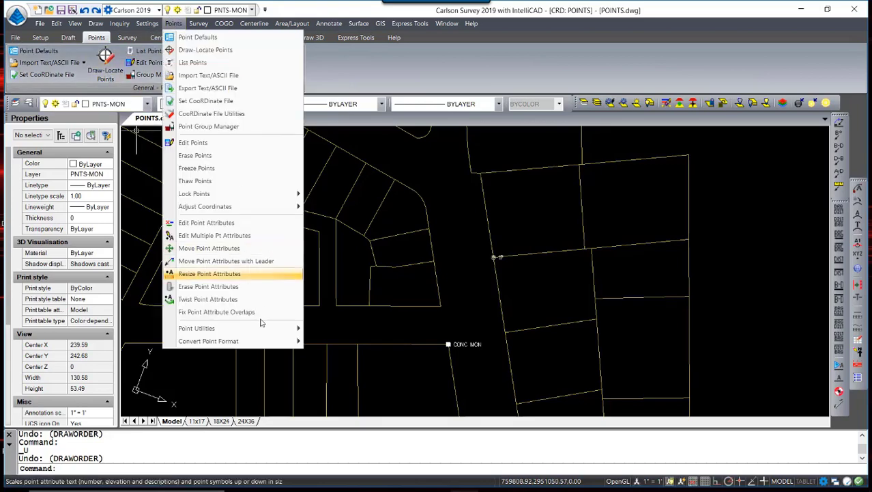
pyautogui.moveTo(259, 331)
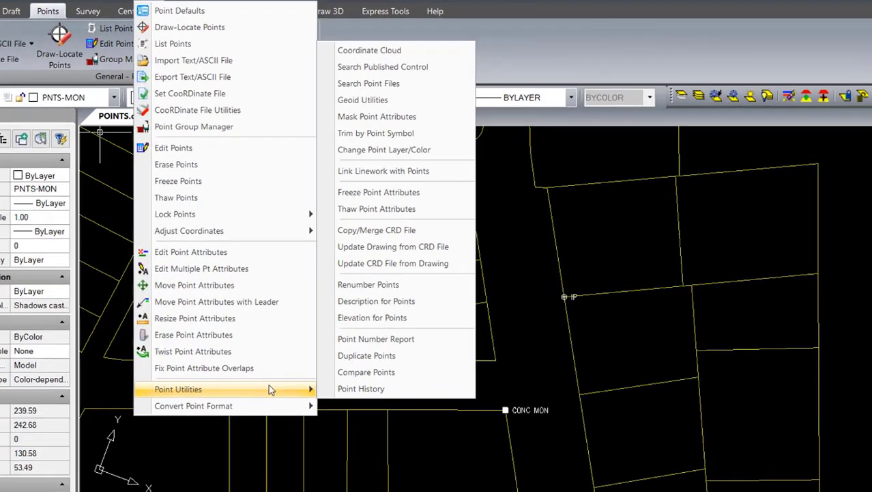